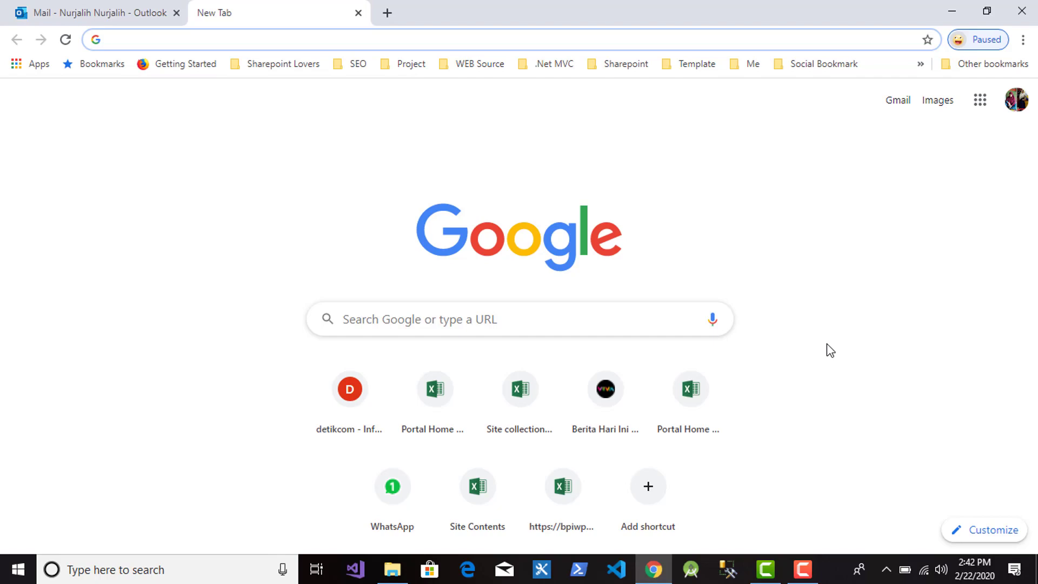
Search Google for 'office 365 enterprise e3 business', correcting the misspelled 'enterprise'
click(616, 318)
text(o)
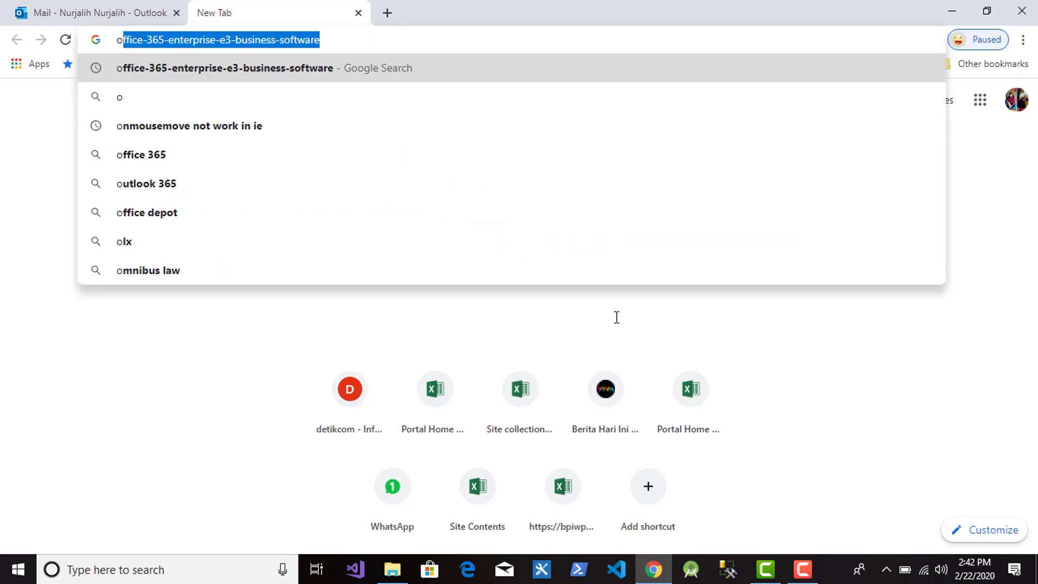
text(ff)
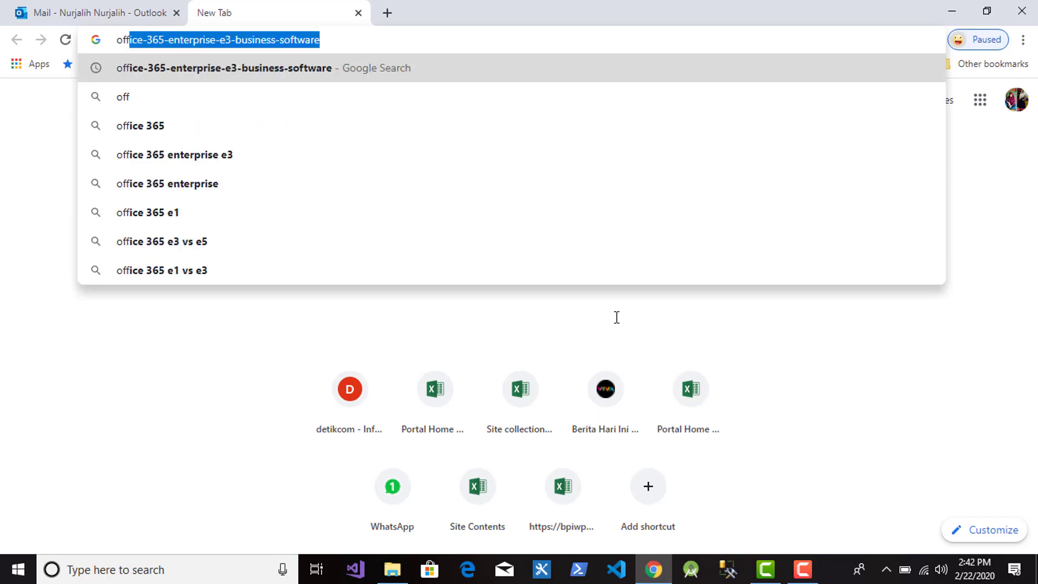
text(ice 3)
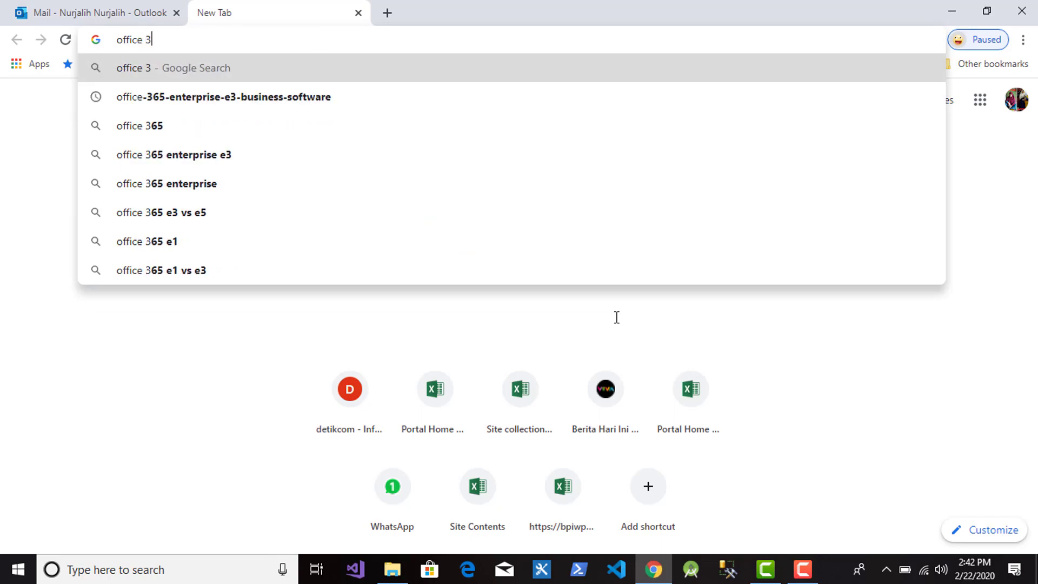
text(65 enterpries)
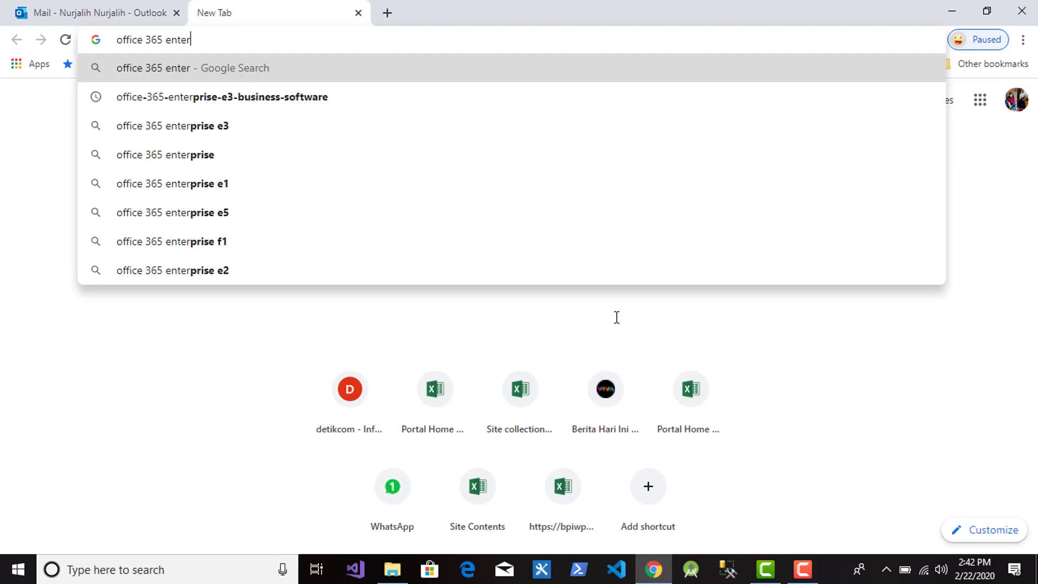
key(BackSpace)
key(BackSpace)
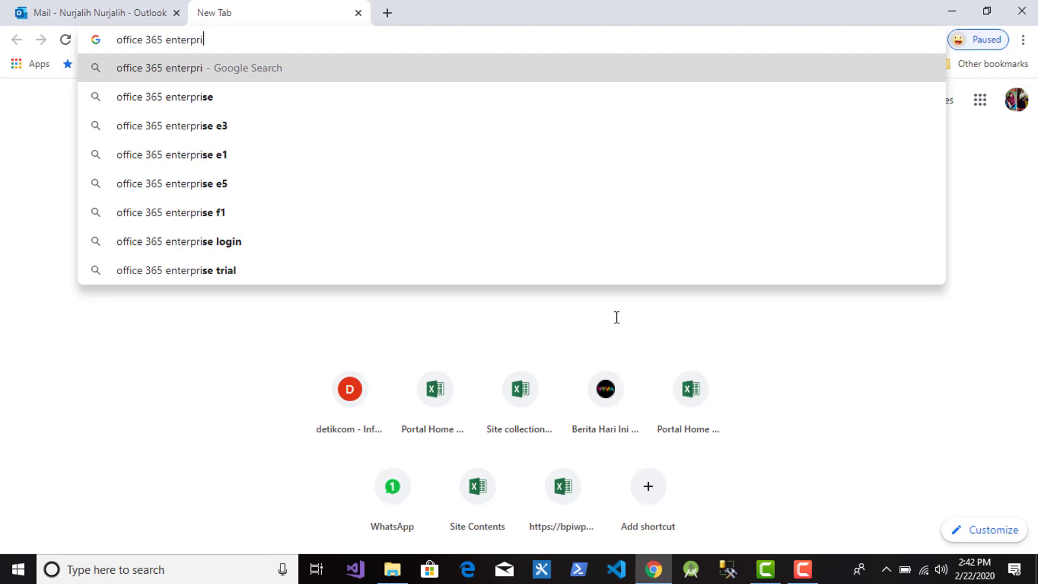
text(se )
text(e)
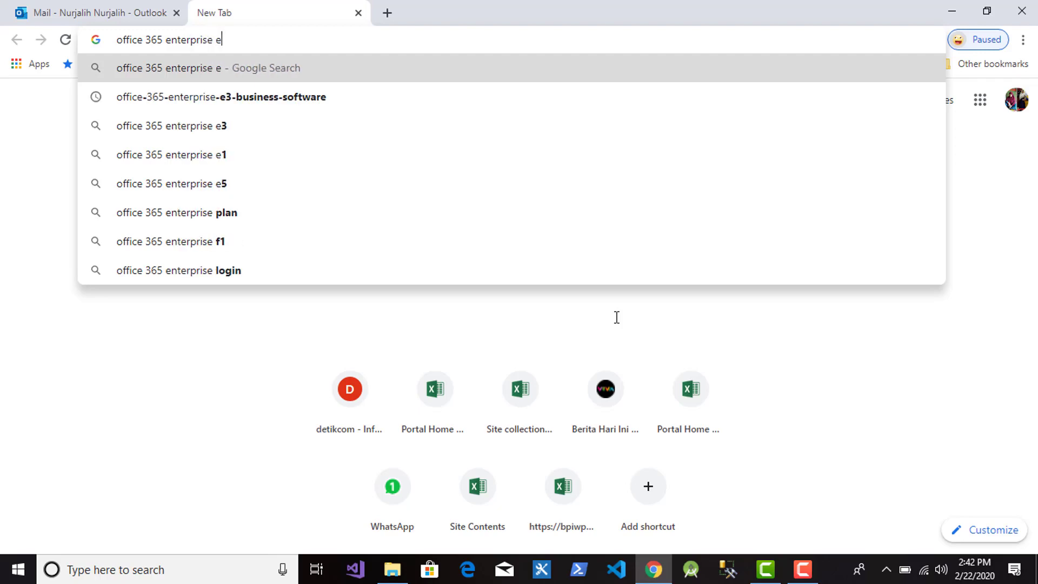
text(3 )
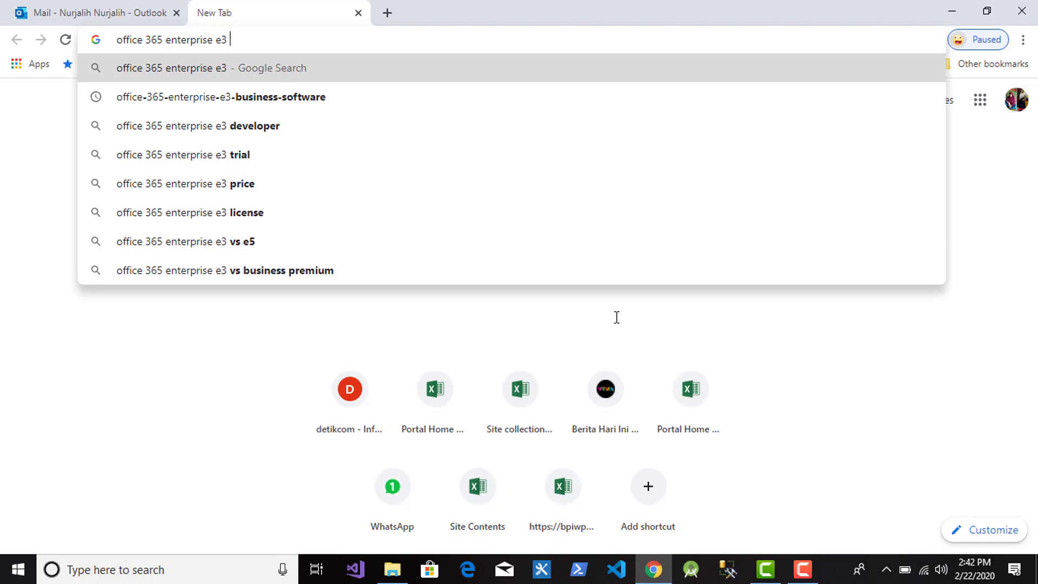
text(business)
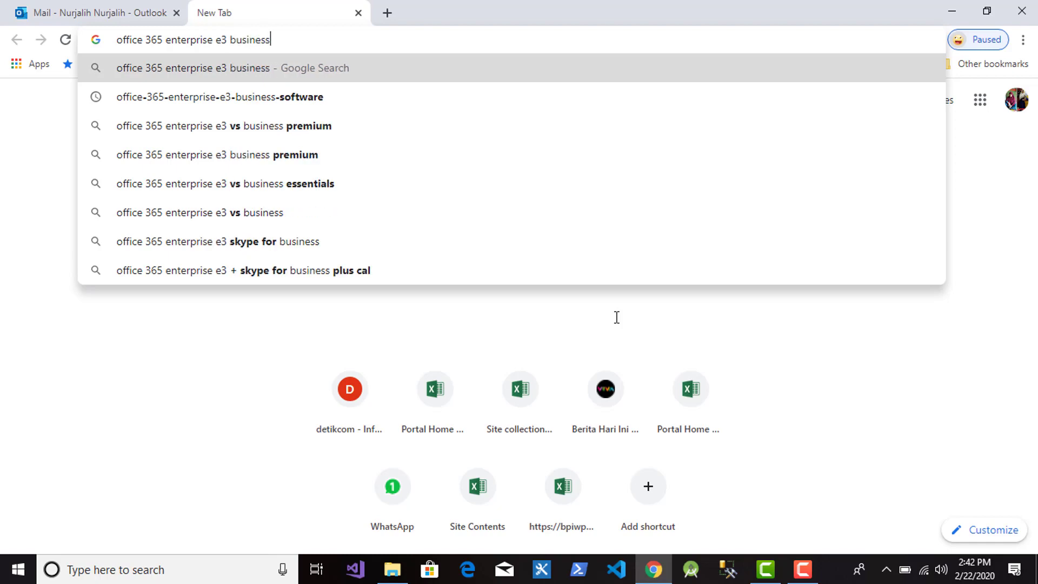
key(Return)
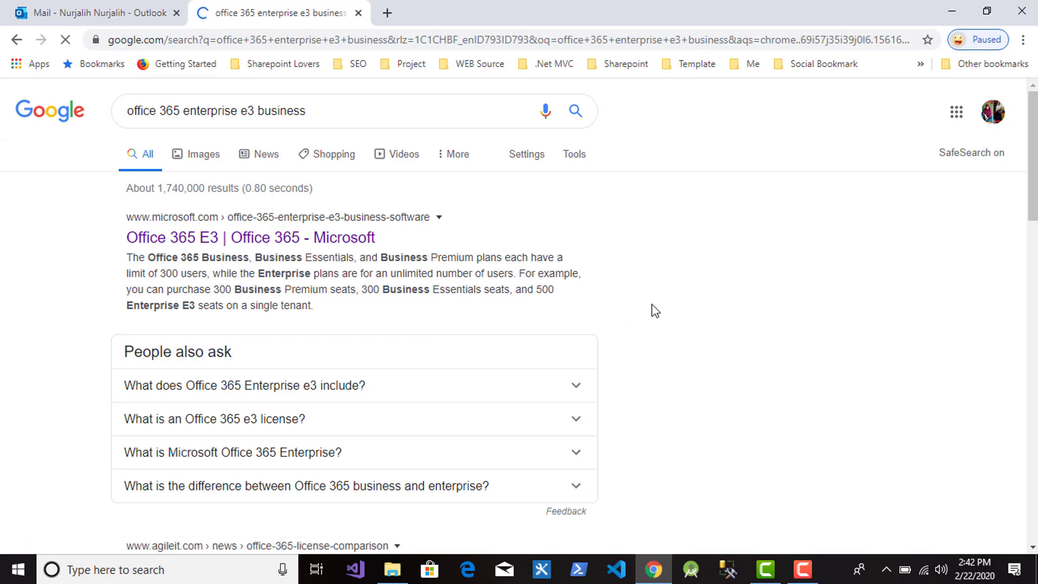
Open the 'Office 365 E3 | Office 365 - Microsoft' result and start its free trial
scroll(657, 307, down, 1)
scroll(659, 305, down, 12)
scroll(666, 297, up, 13)
drag(127, 238, 407, 239)
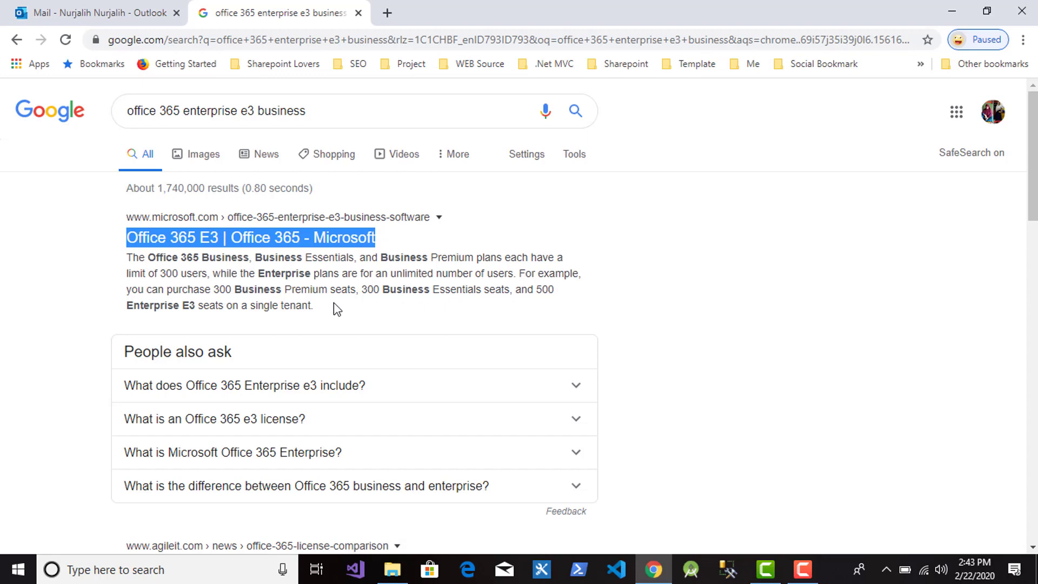
click(319, 240)
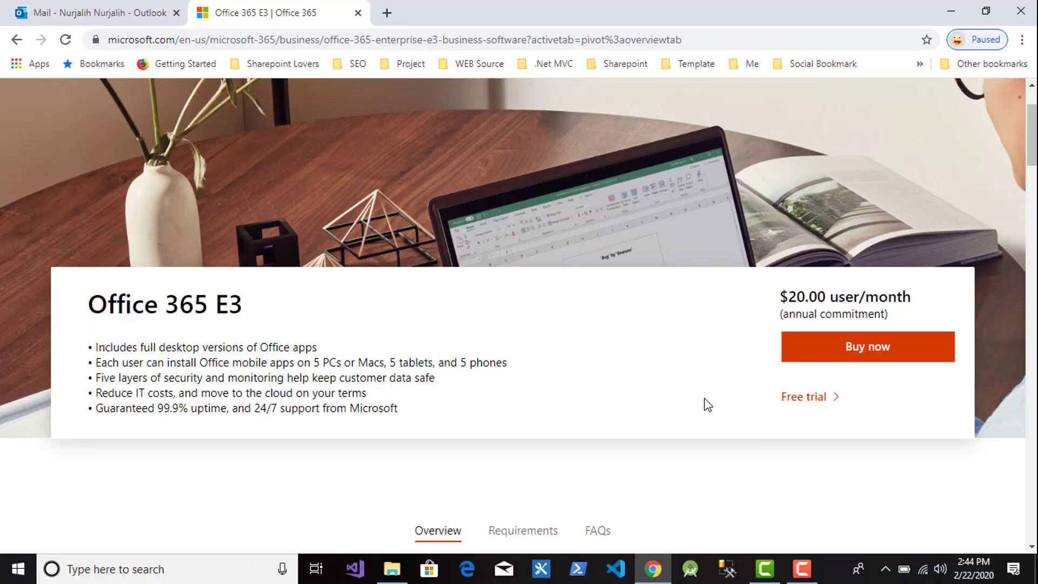
click(809, 404)
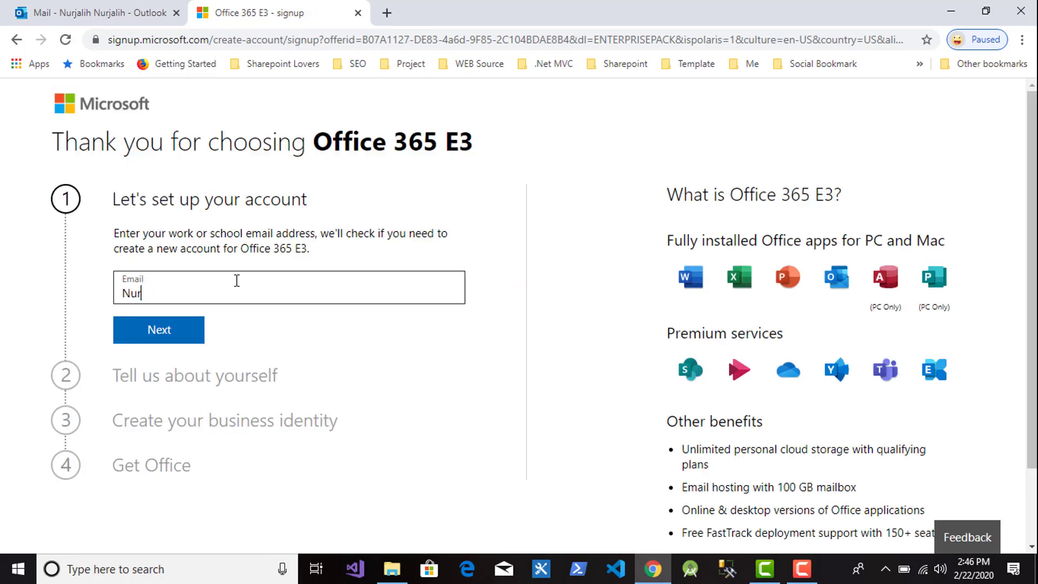
key(BackSpace)
text(N)
key(Tab)
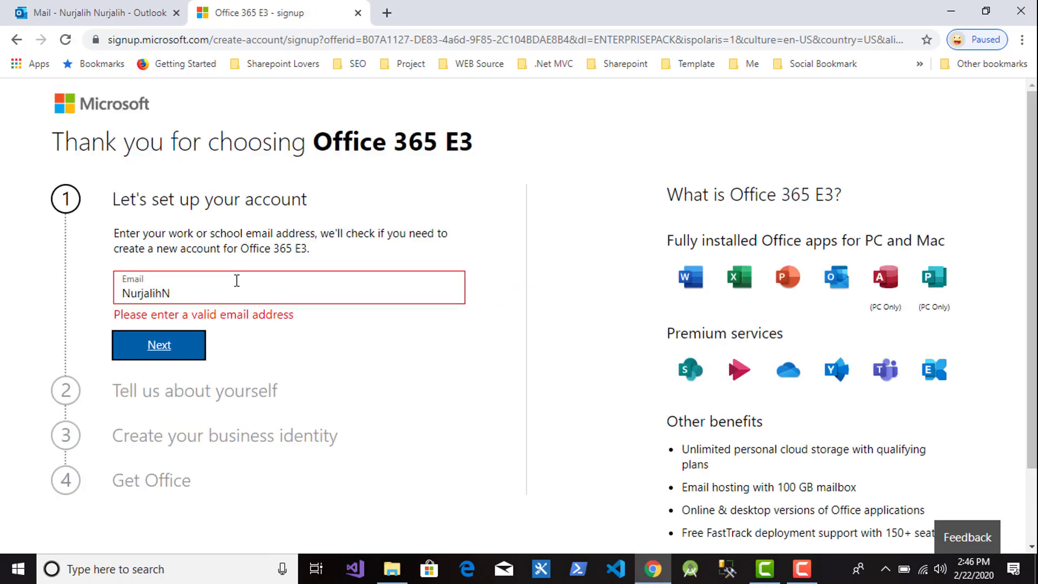
click(236, 280)
text(@)
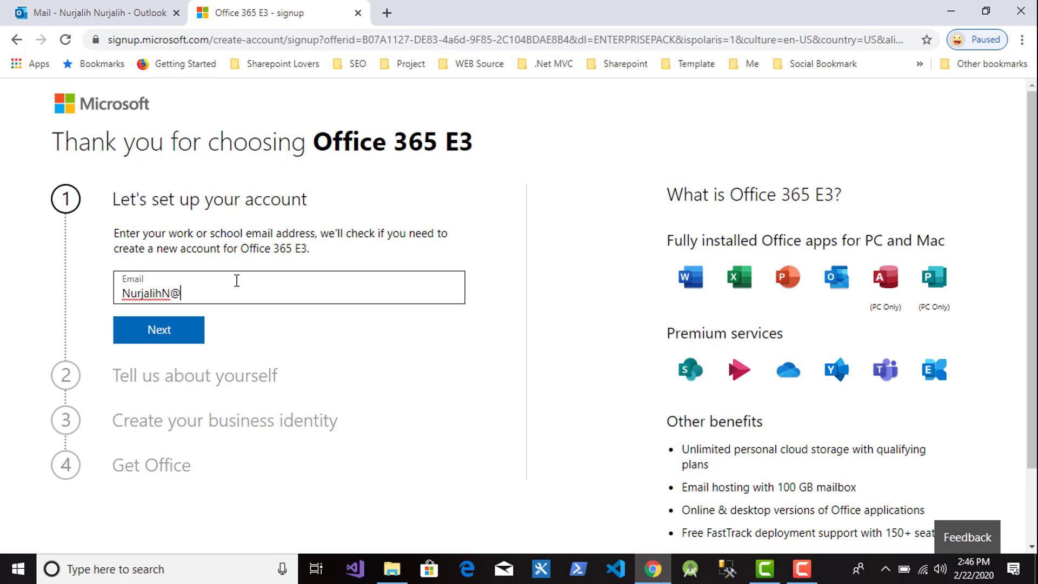
text(outlook.com)
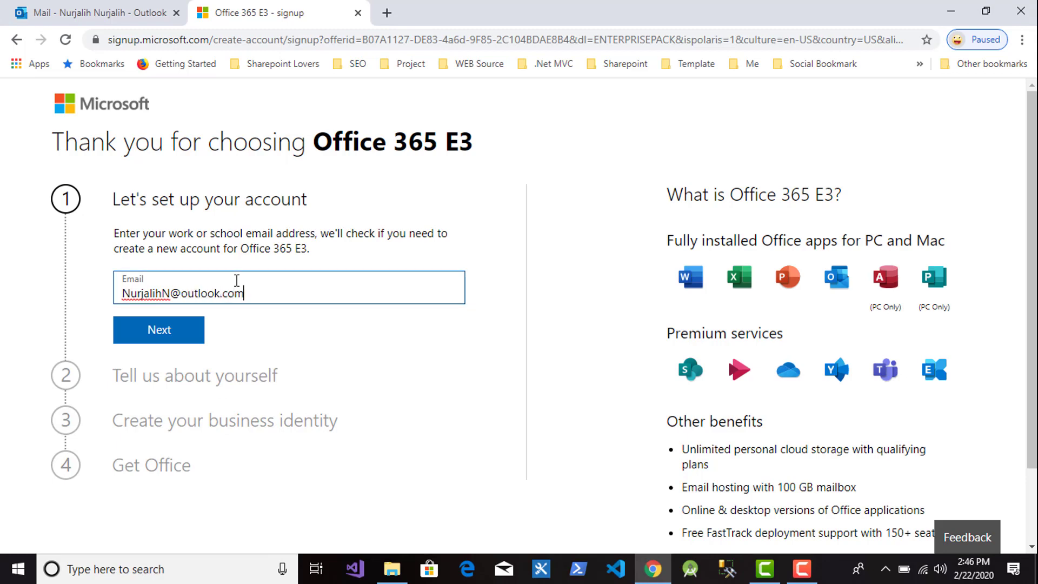
click(160, 336)
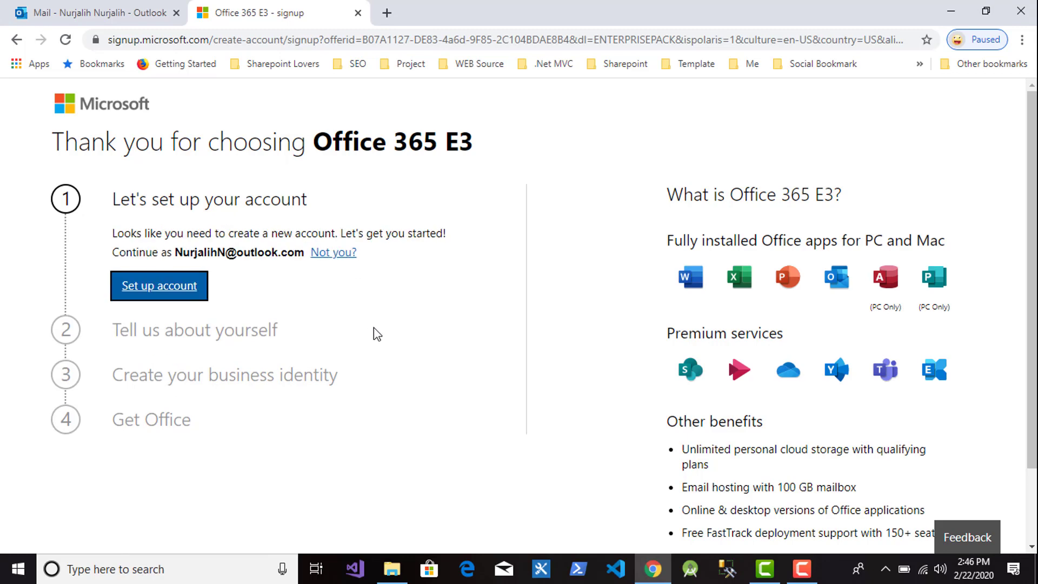
key(Return)
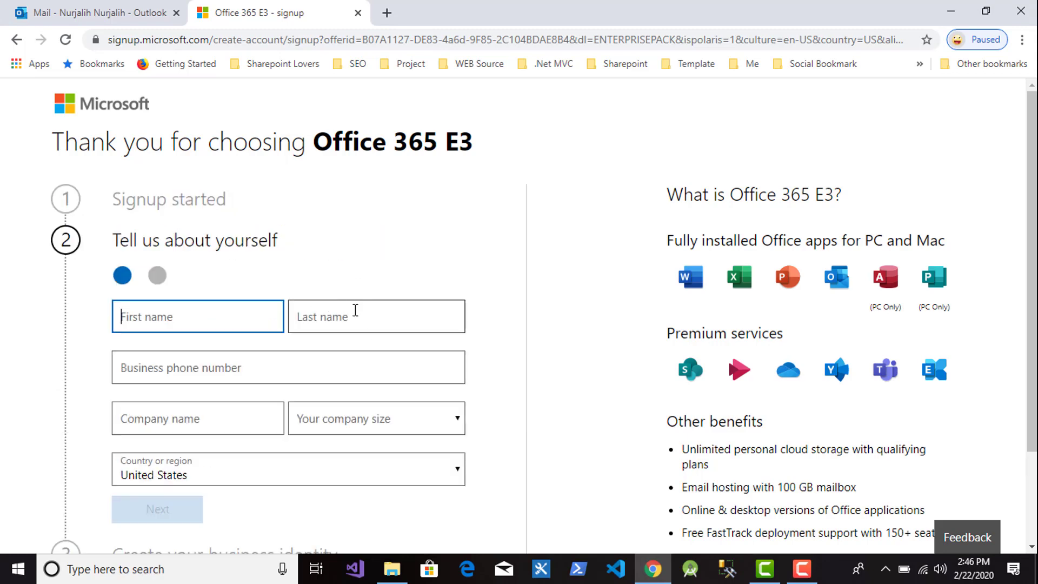
Enter the first and last name, business phone number, and company name 'Sharepoint Student'
text(Nurjalih)
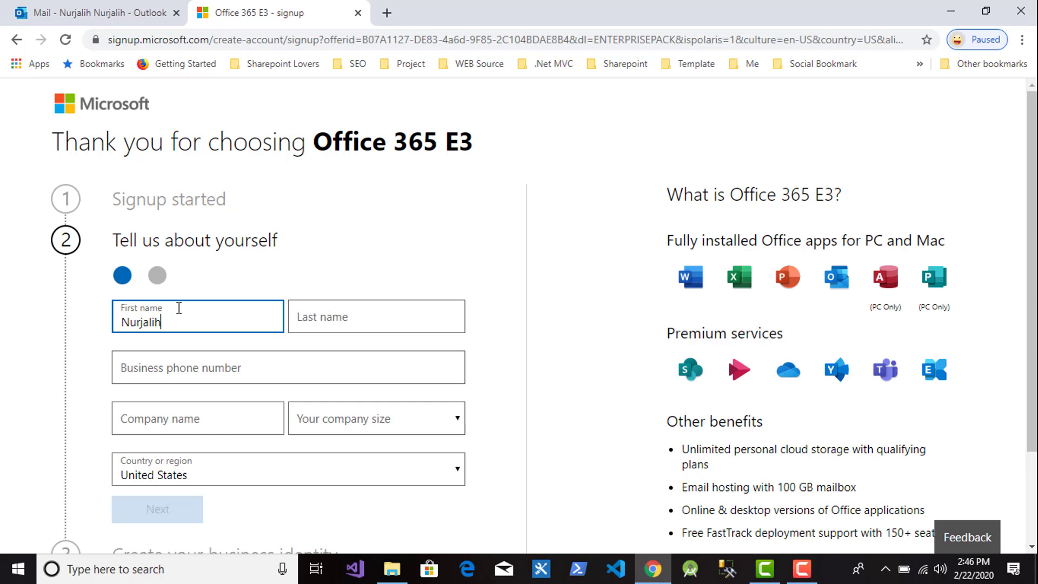
key(Tab)
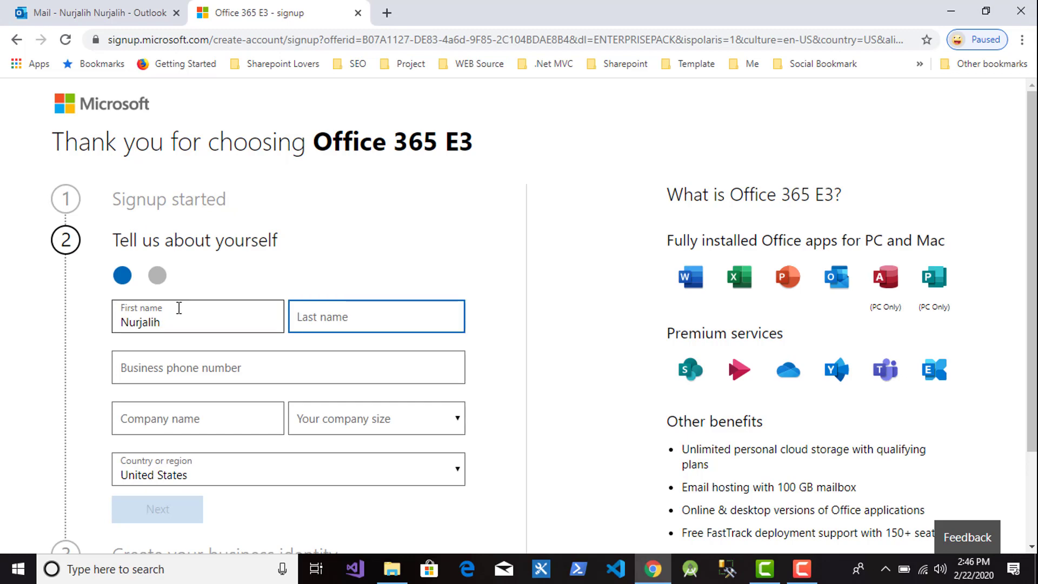
text(Nurjalih)
key(Tab)
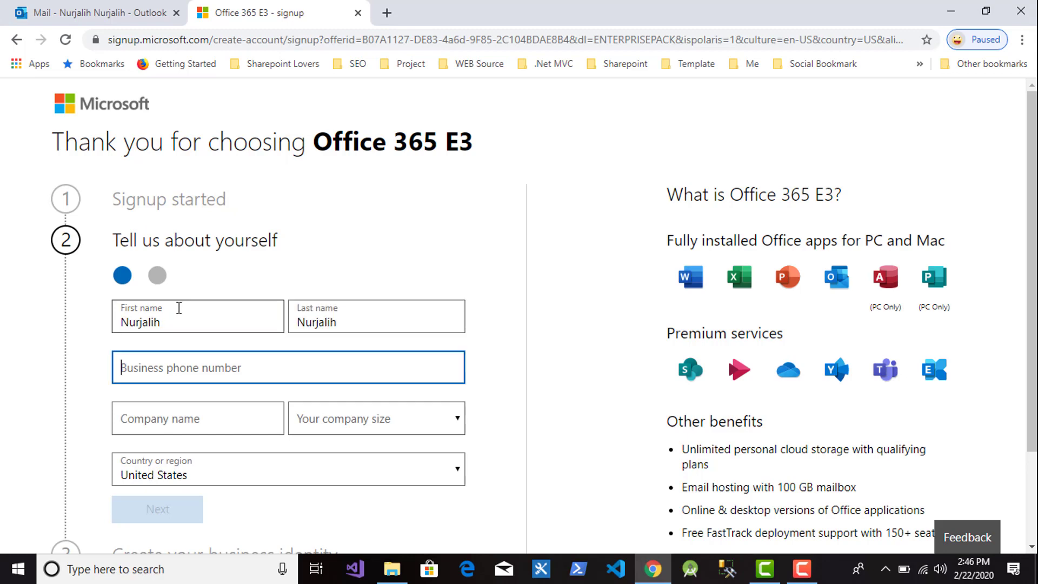
text(62)
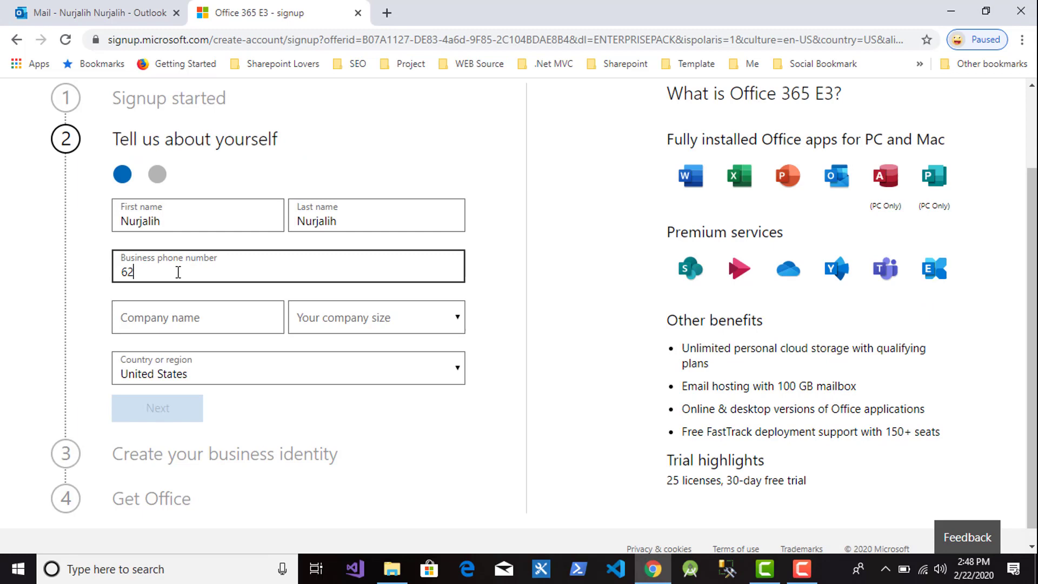
text(09876543)
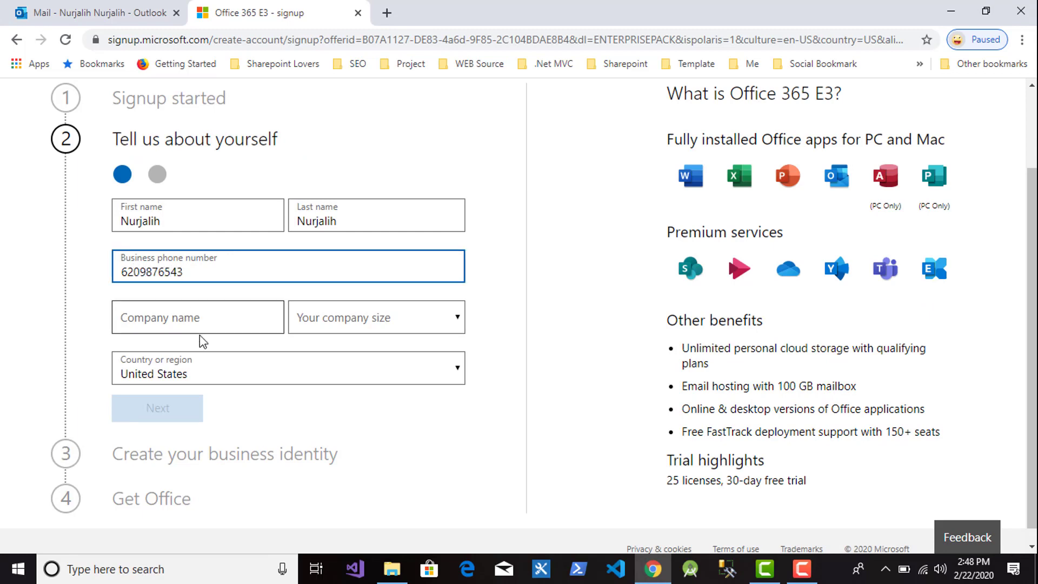
click(197, 322)
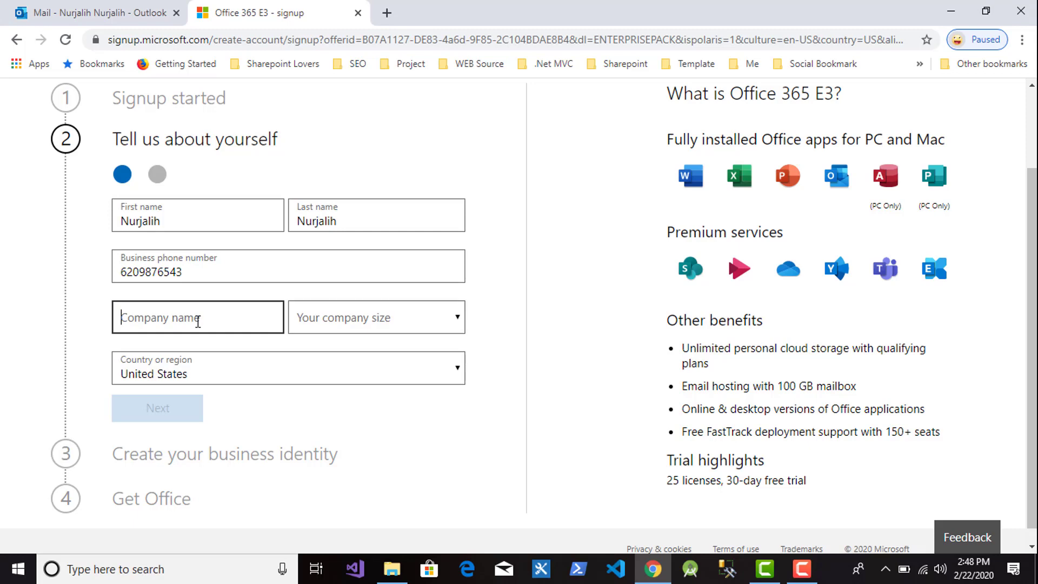
text(Sharepoint)
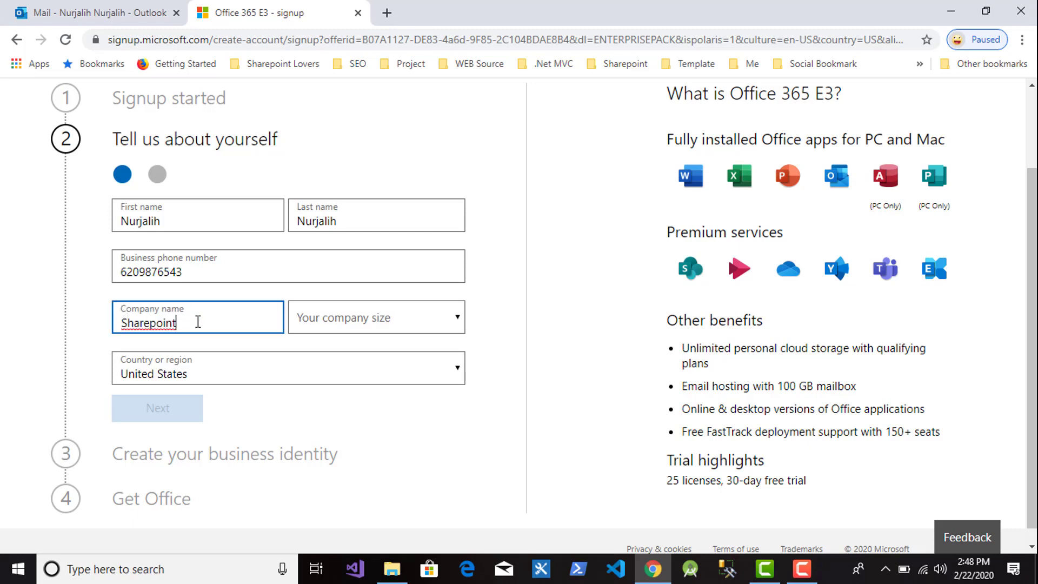
text( Student)
Set company size to 1 person and country or region to Indonesia
click(374, 312)
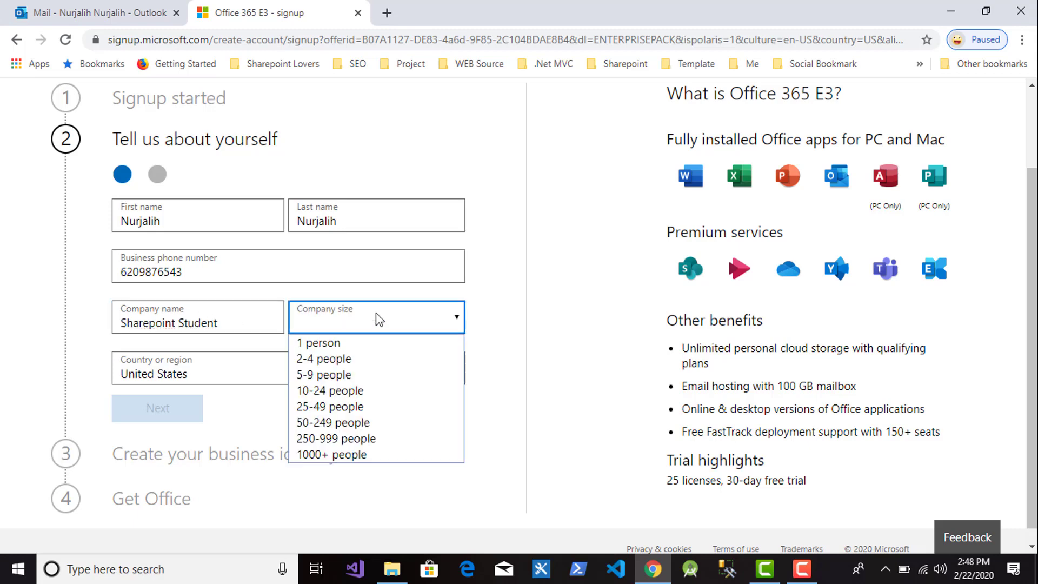
click(368, 344)
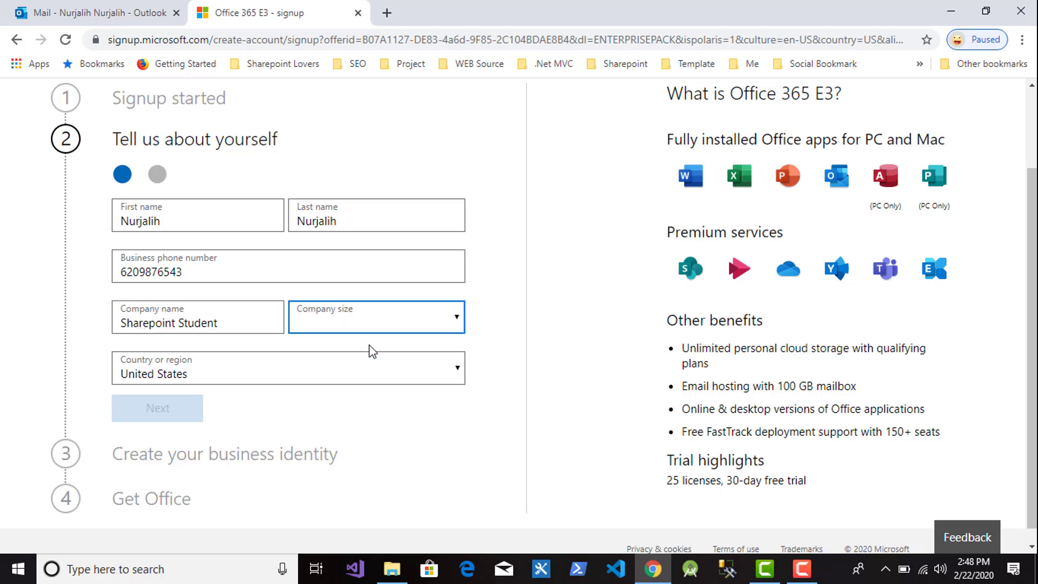
click(257, 377)
key(i)
key(n)
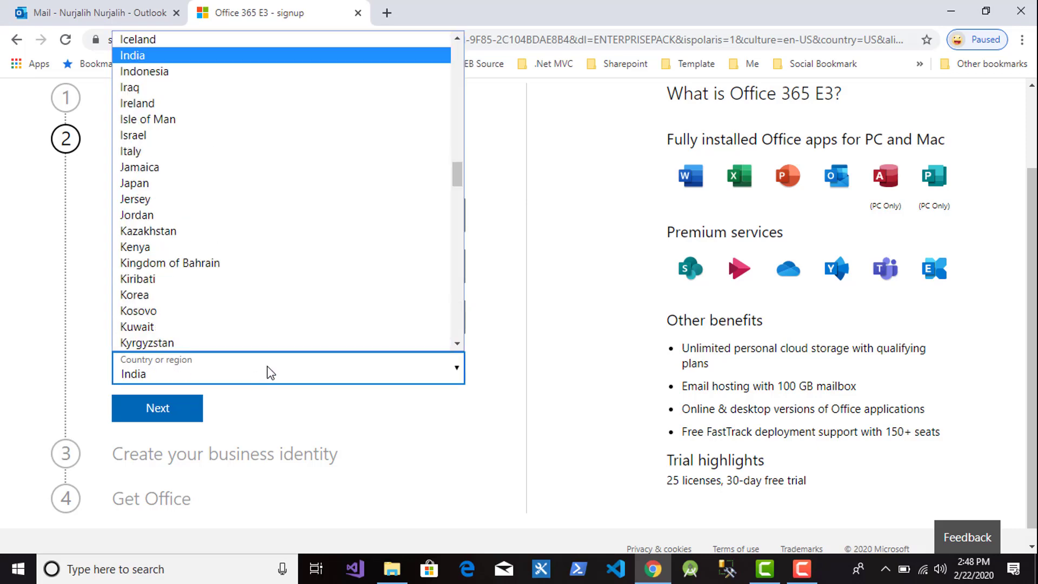
click(174, 57)
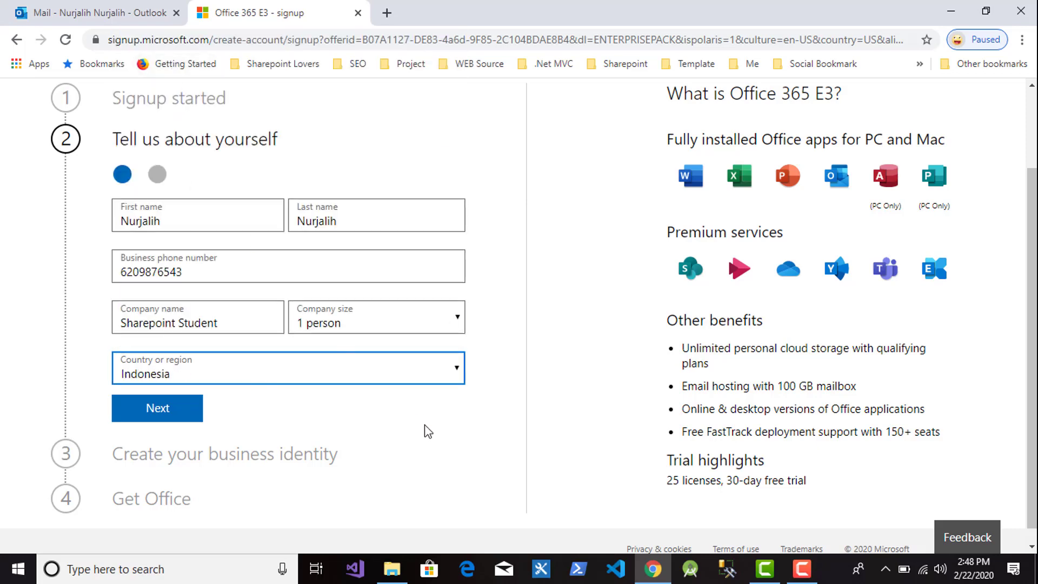
Replace the phone number, get a verification code by text message, and verify it
click(165, 410)
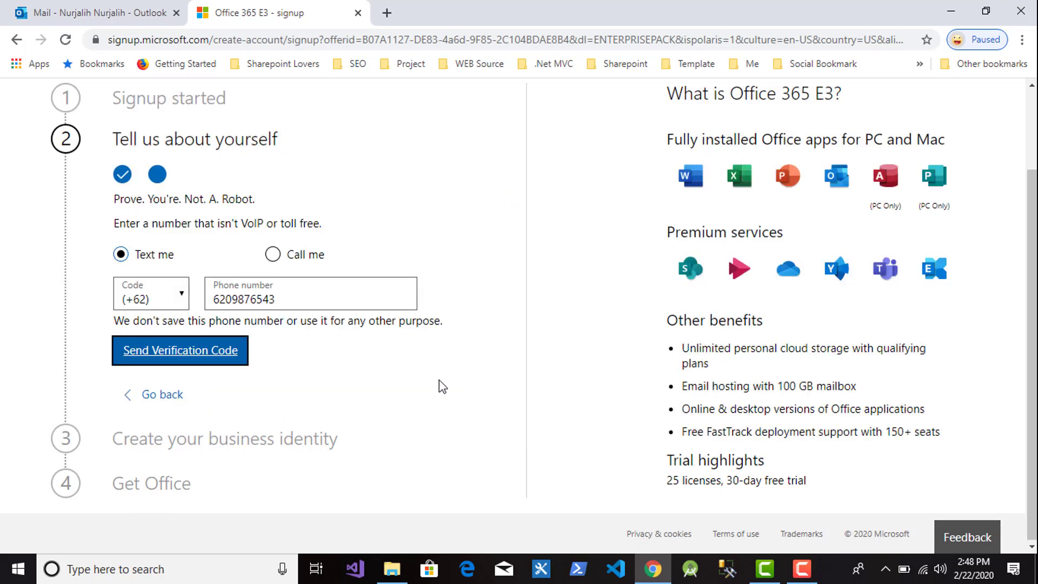
double_click(285, 302)
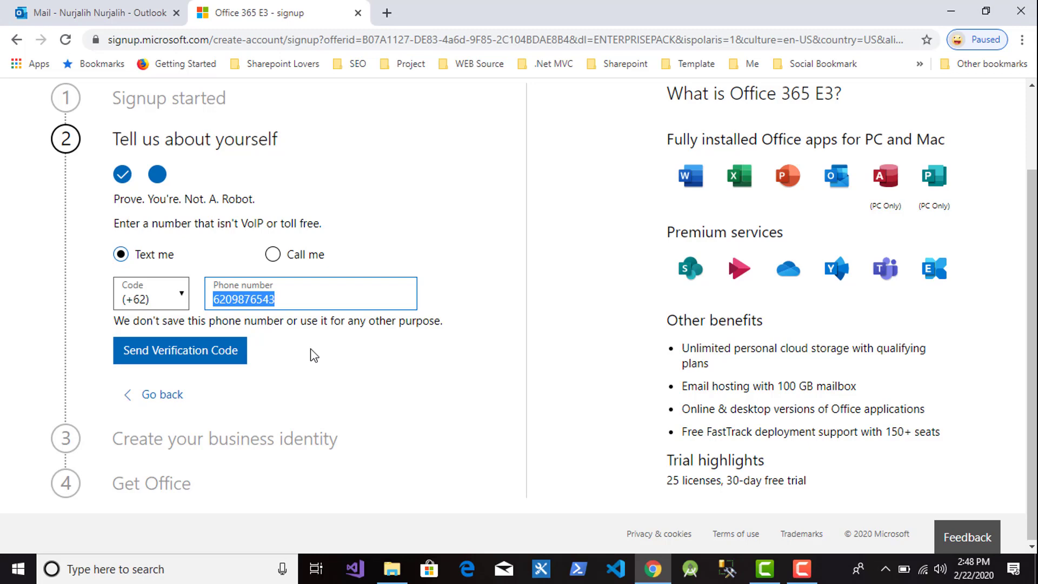
key(BackSpace)
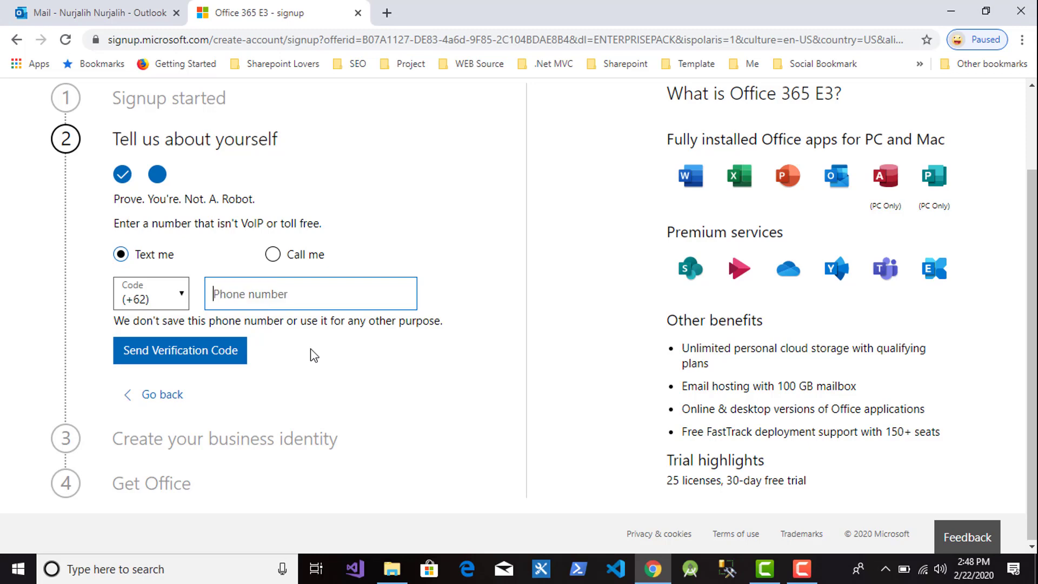
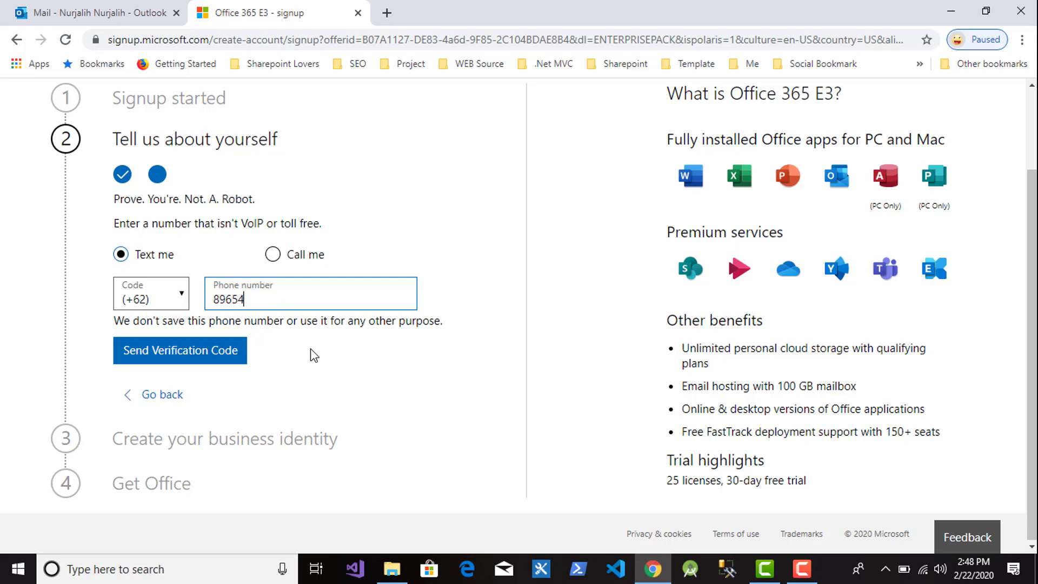
click(128, 259)
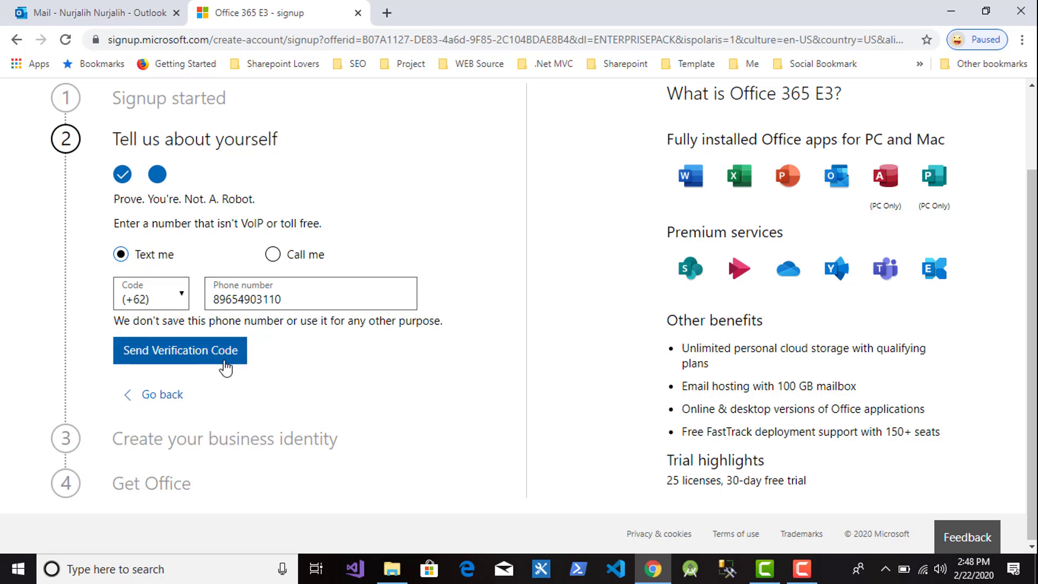
click(186, 358)
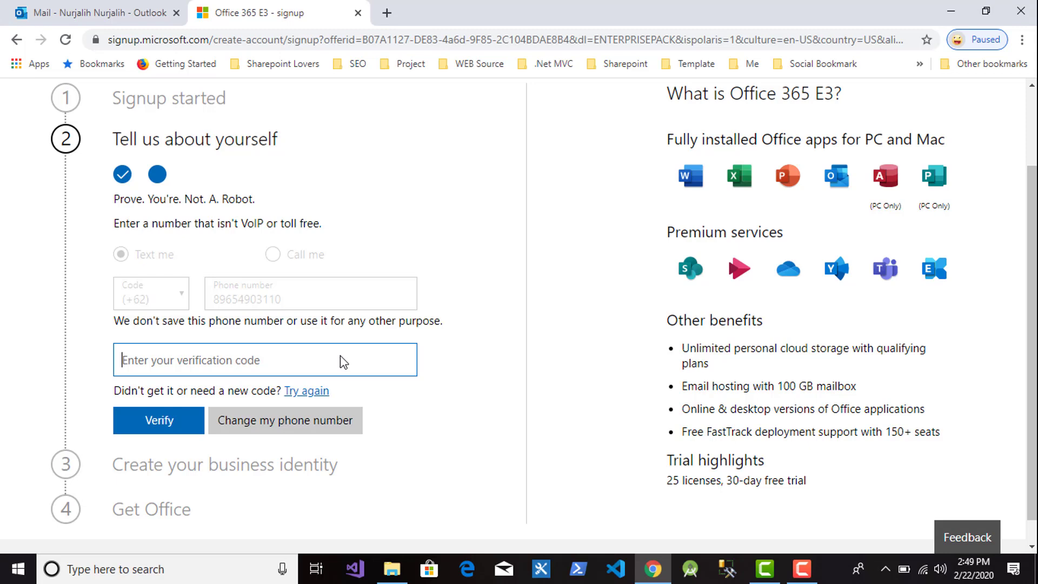
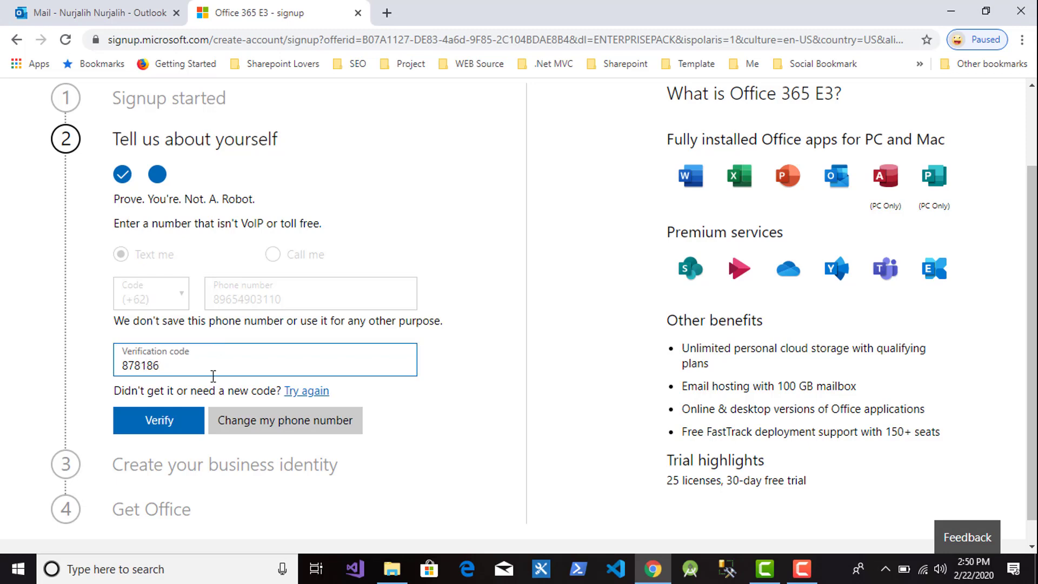
click(156, 435)
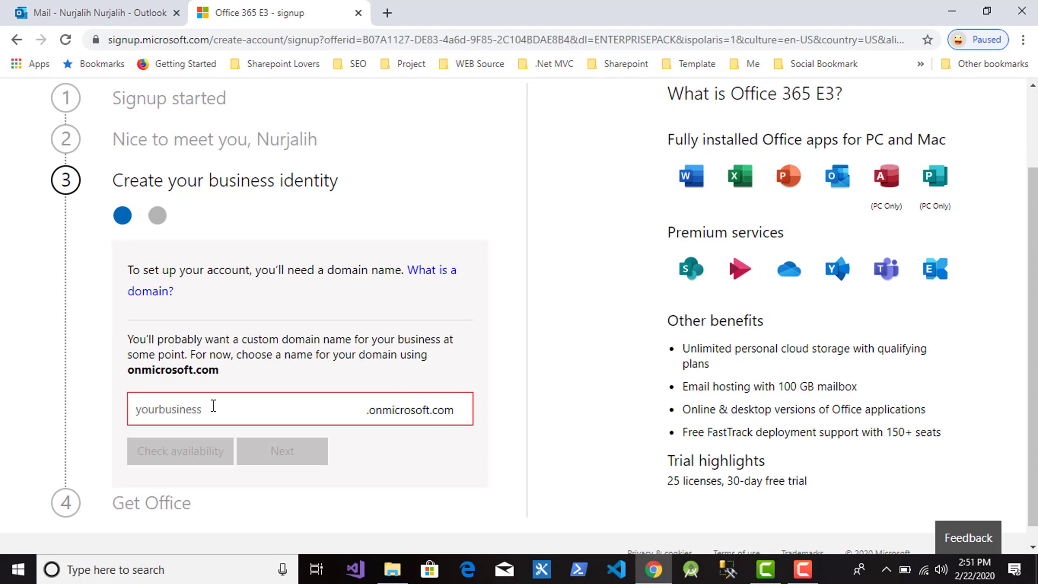
Enter a business domain name, confirm the onmicrosoft.com name is available, and accept it
text(Nurj)
key(BackSpace)
key(BackSpace)
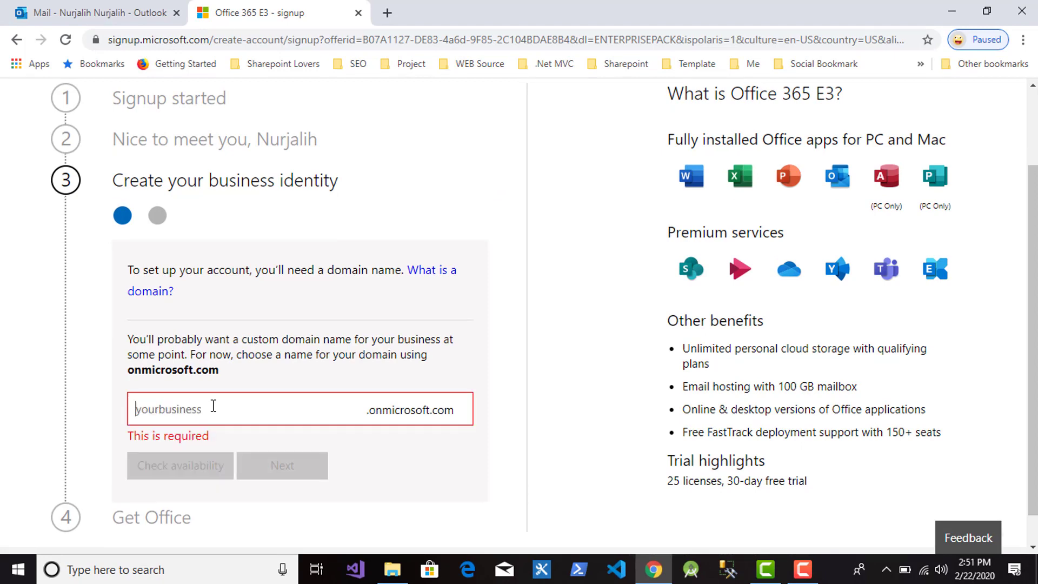
text(nurjalihn)
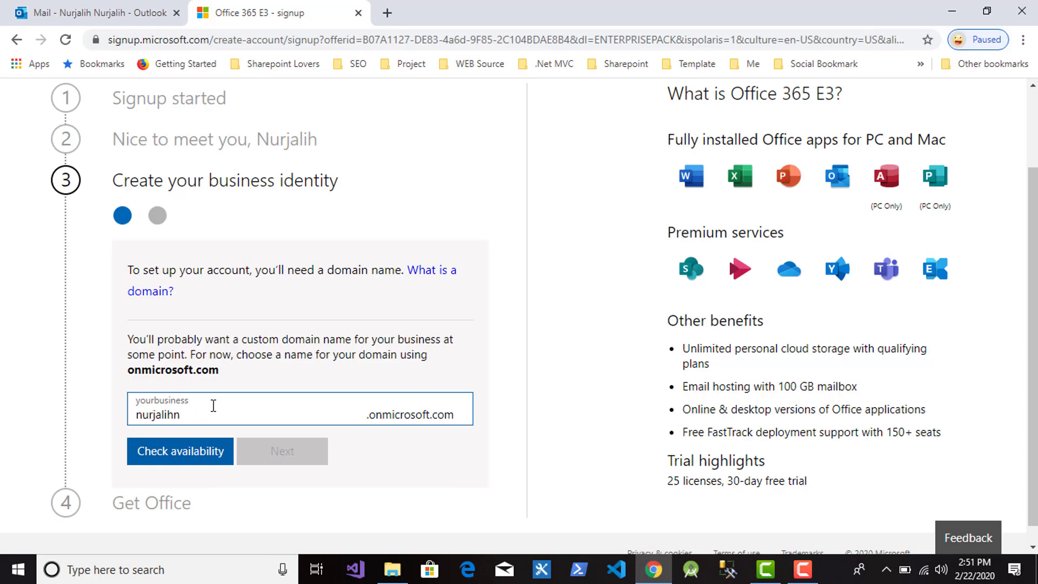
click(201, 451)
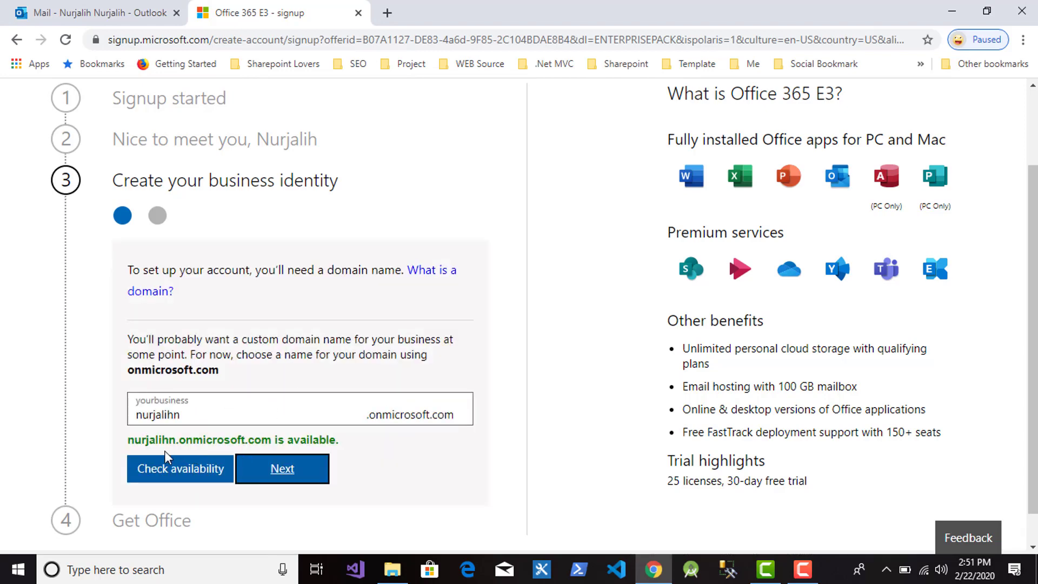
click(128, 440)
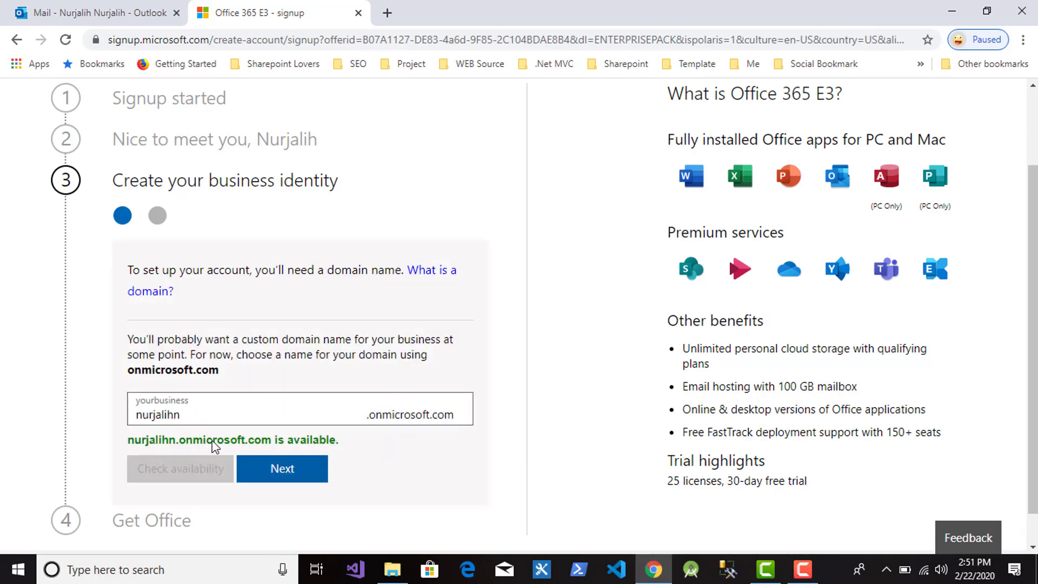
click(292, 475)
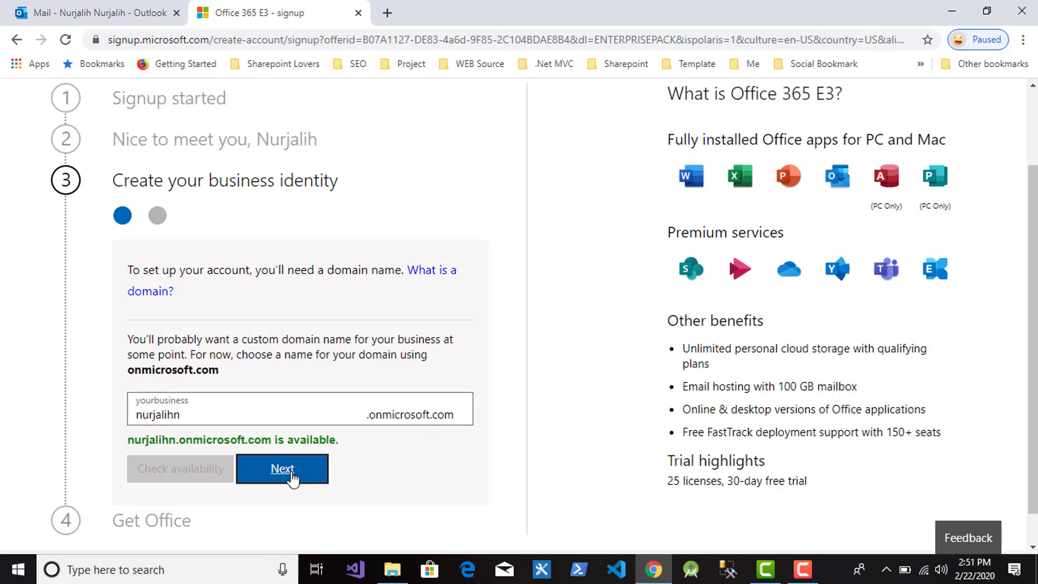
Enter the user ID 'admin' and type the account password in both password fields
scroll(449, 346, down, 2)
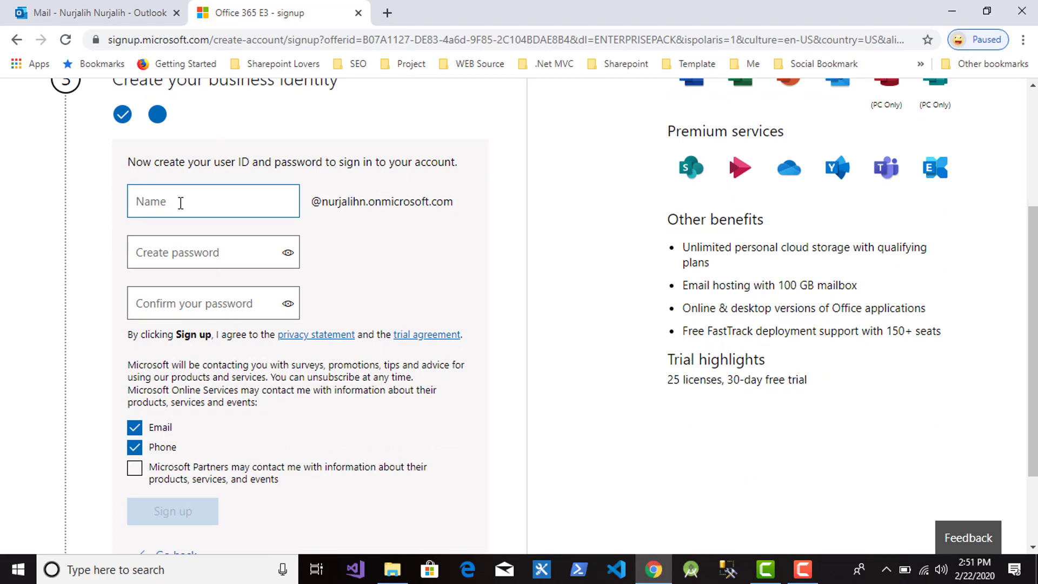
text(admin)
key(Tab)
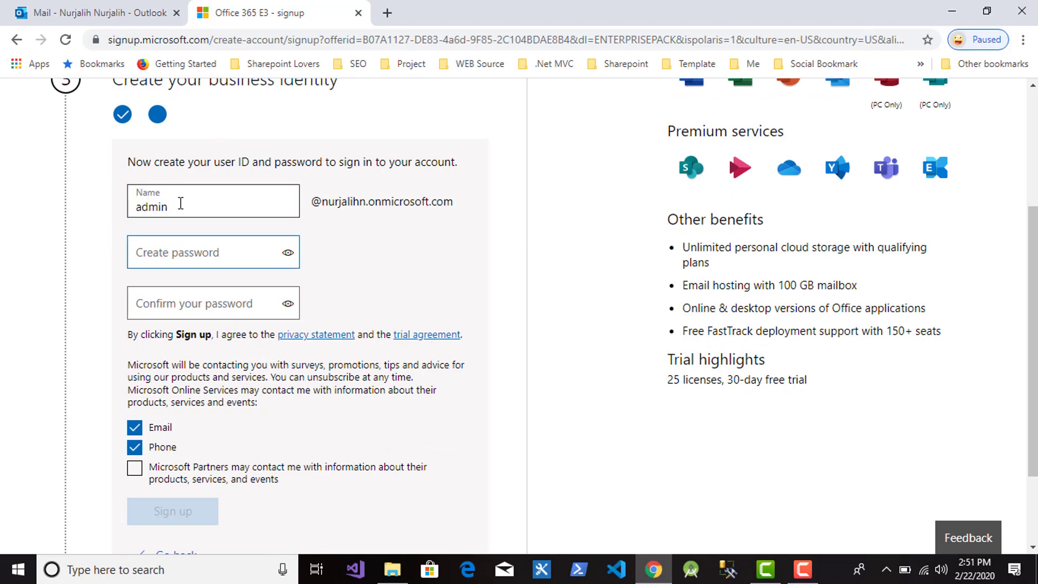
text(••)
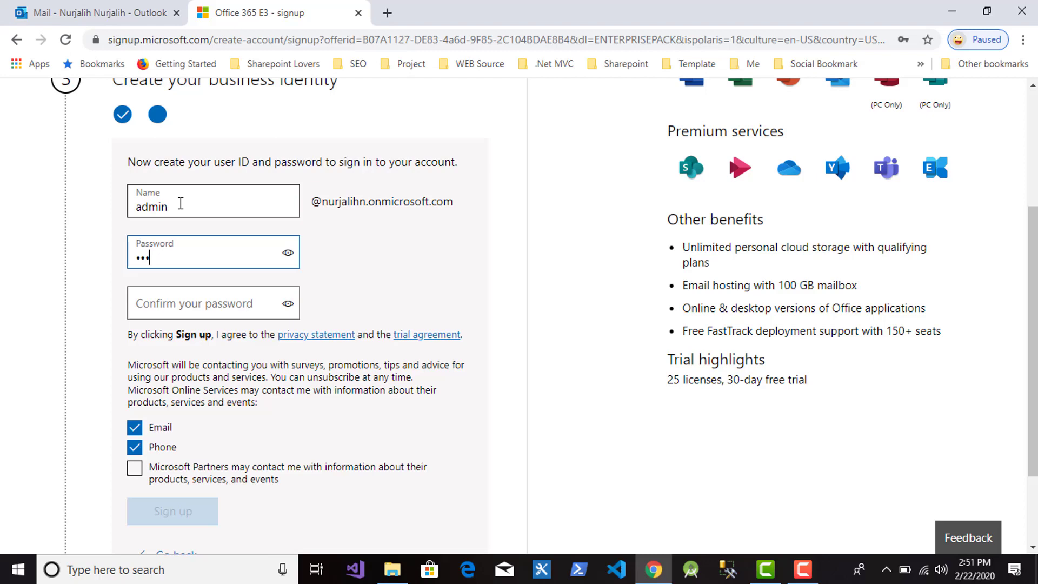
text(•••••••)
key(Tab)
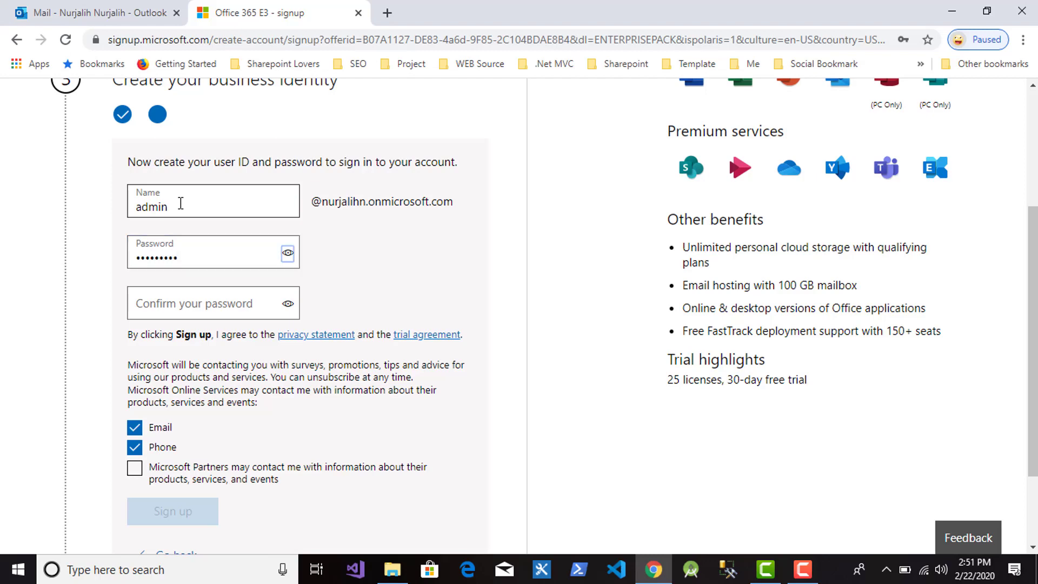
key(Tab)
text(•••)
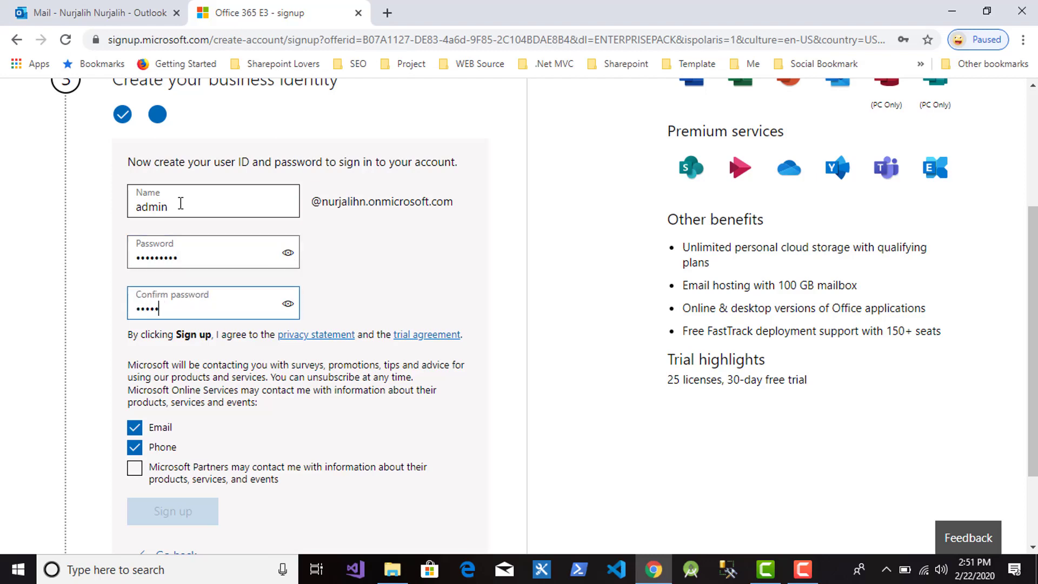
text(••••••)
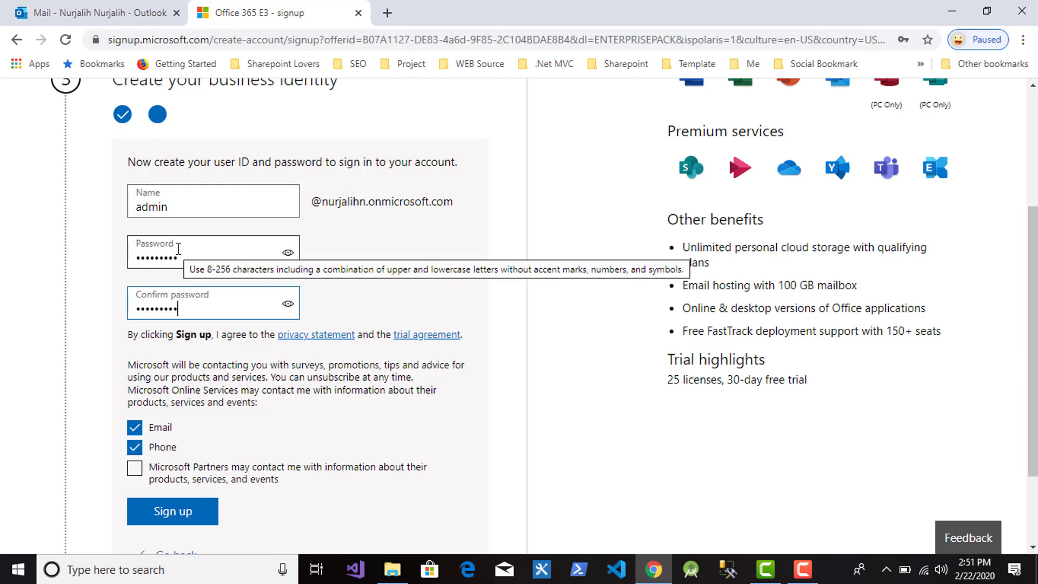
Check both password entries, opt out of phone contact, and sign up
drag(181, 265, 124, 261)
drag(184, 311, 125, 316)
click(135, 447)
scroll(319, 442, down, 2)
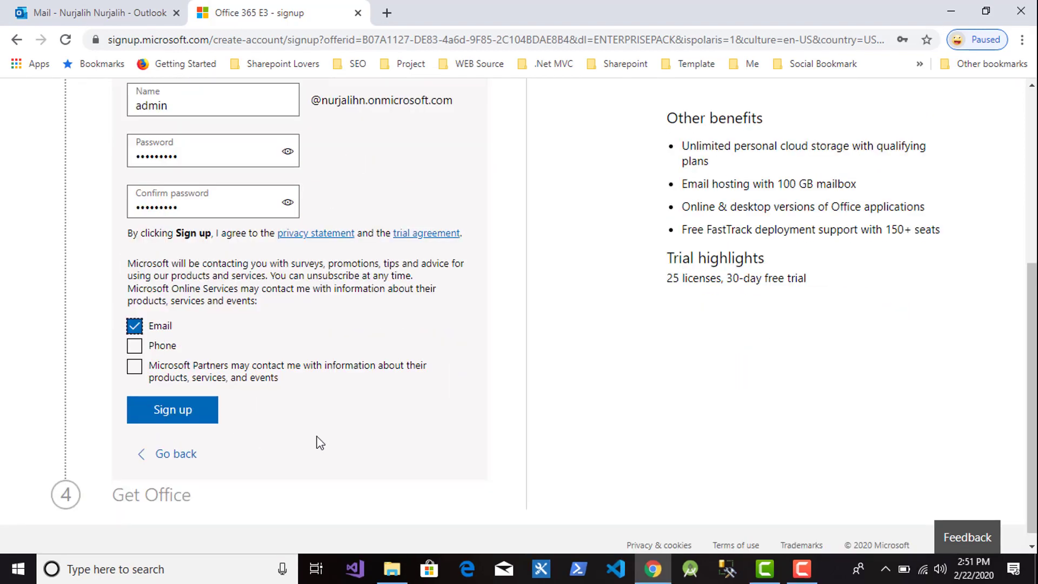
click(173, 410)
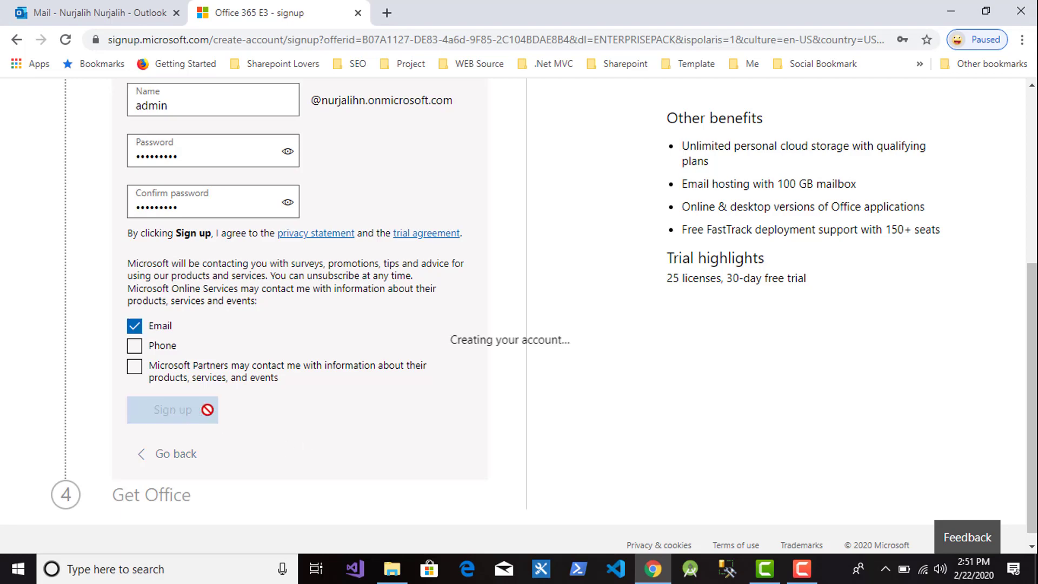
scroll(387, 388, up, 2)
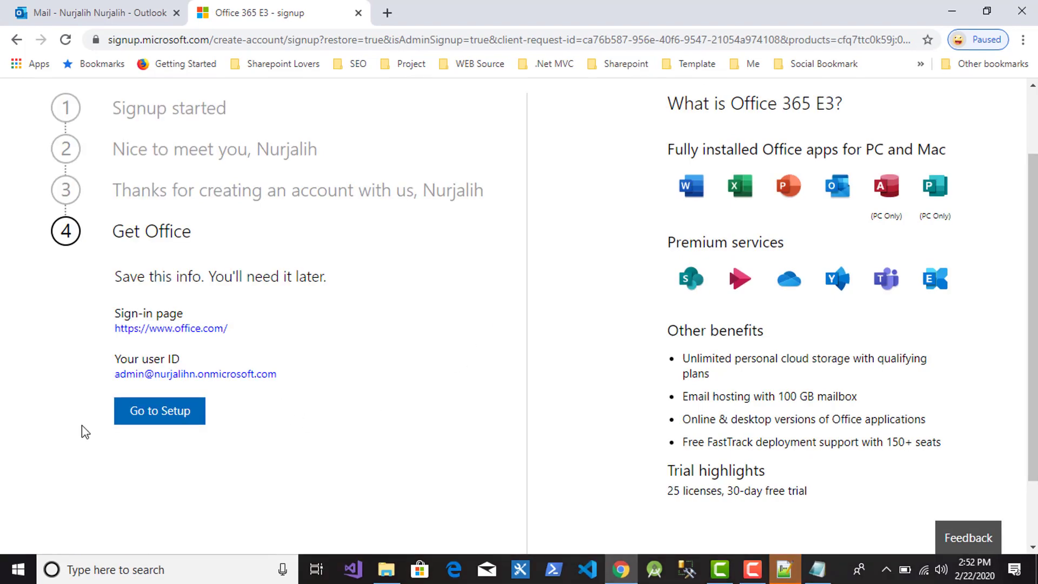
Leave the Get Office page for Setup, opening the account picker in a new tab
drag(83, 430, 204, 420)
click(221, 429)
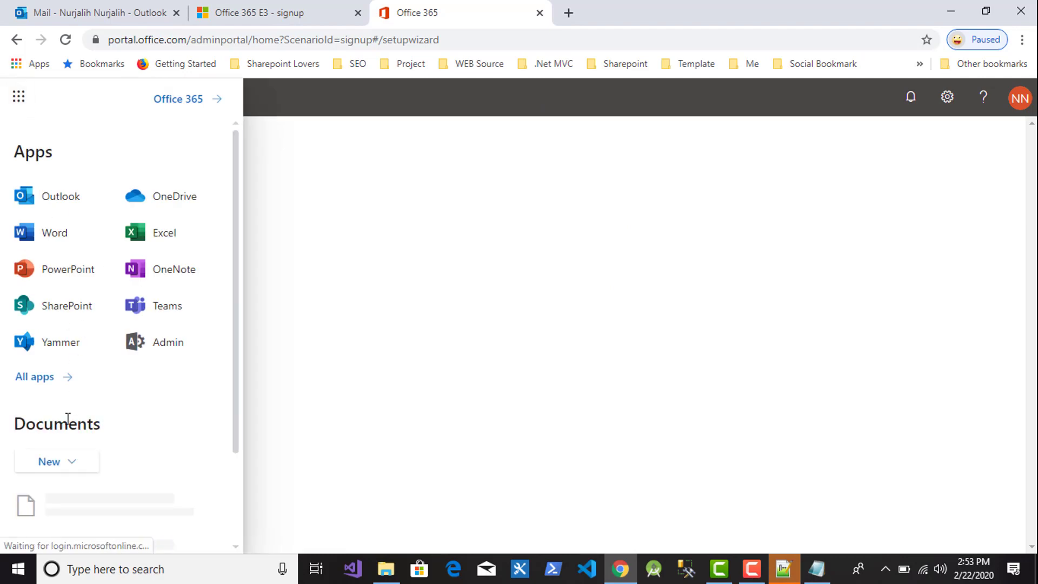
Browse All apps in the app launcher, then close it to load the Install Office step
scroll(157, 384, down, 2)
scroll(163, 377, up, 1)
scroll(165, 367, up, 1)
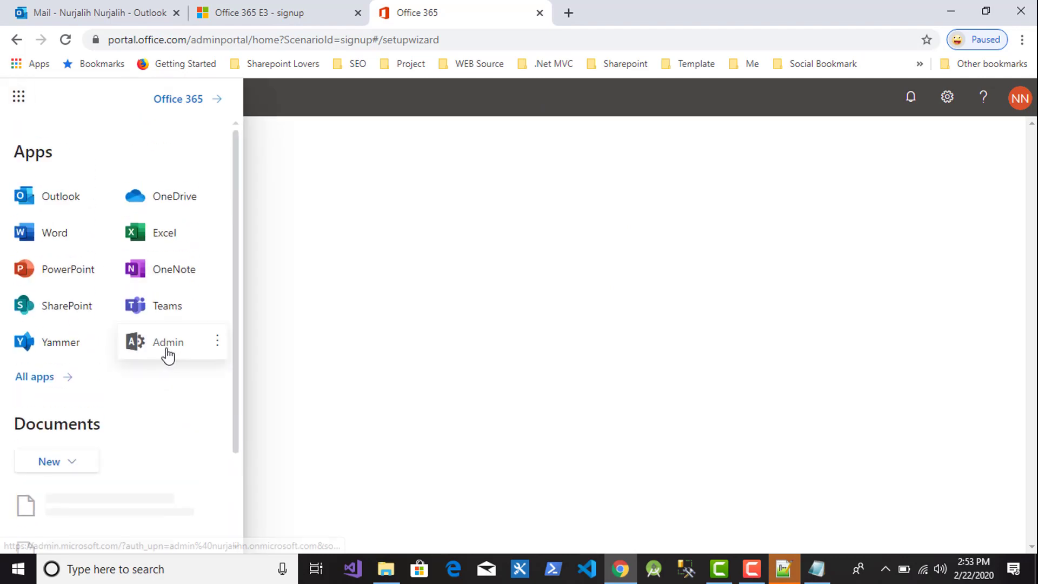
click(54, 379)
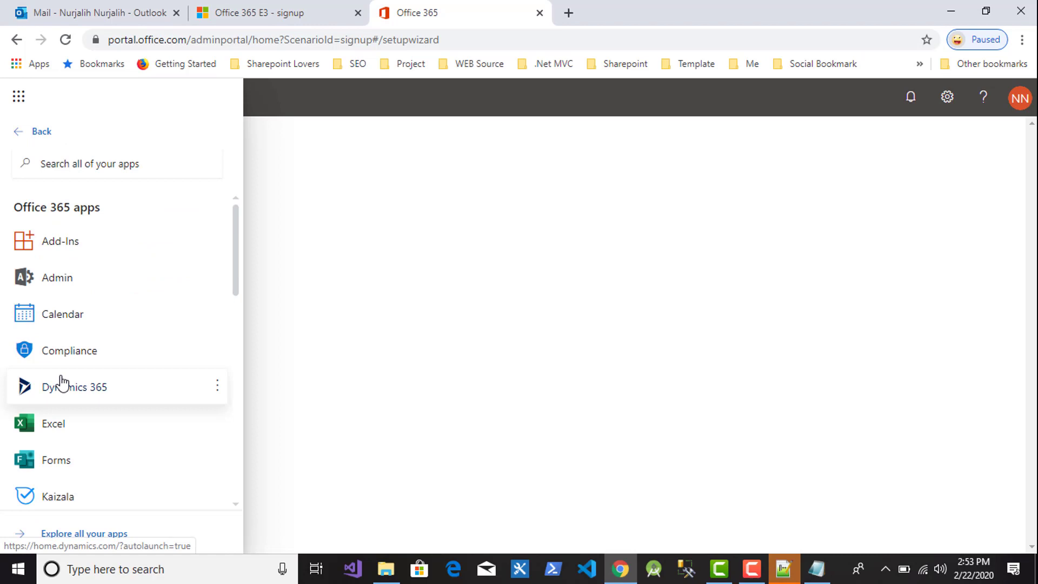
scroll(72, 367, down, 10)
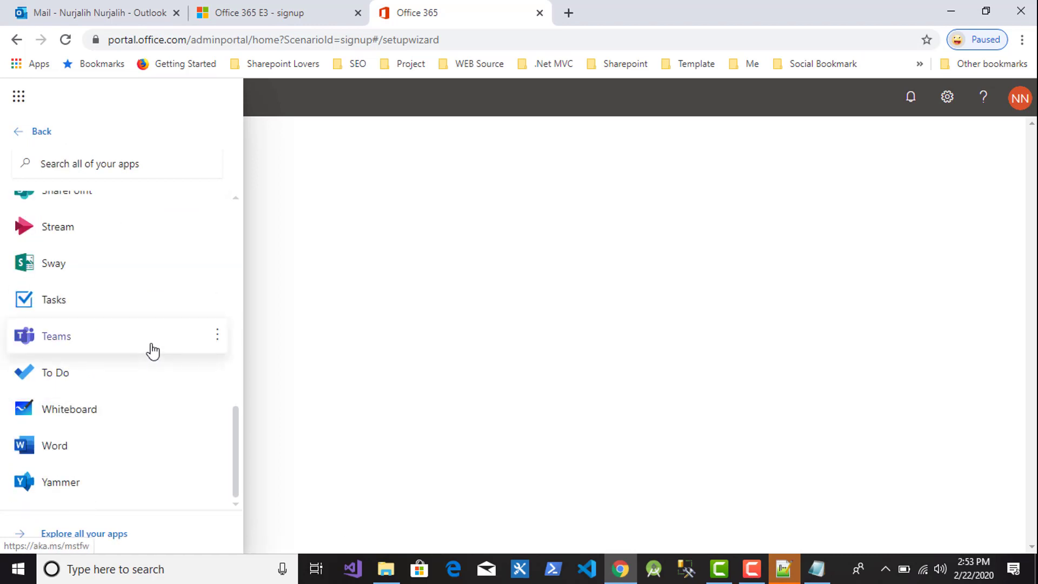
scroll(170, 346, up, 4)
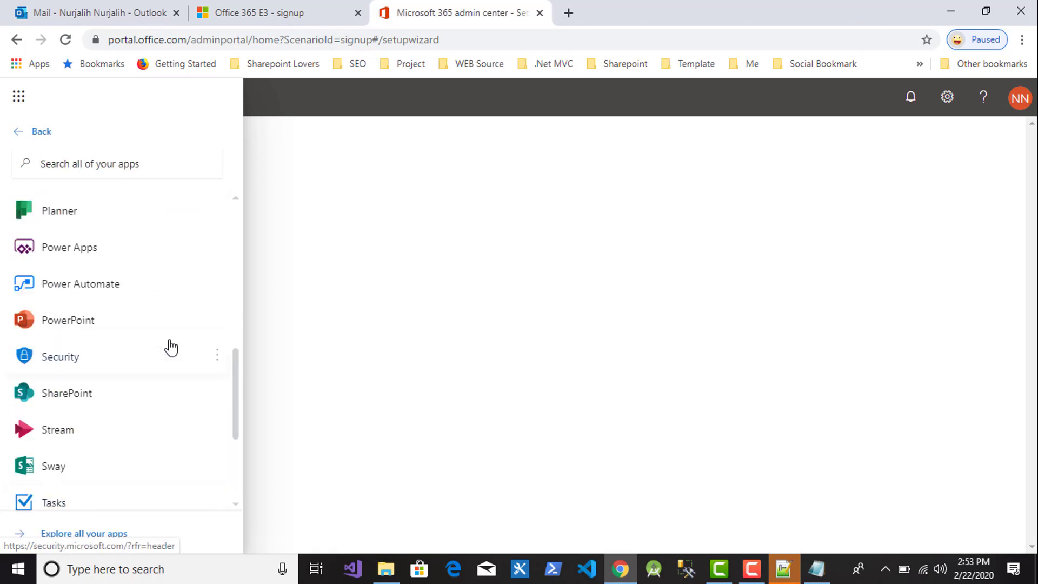
scroll(170, 347, up, 2)
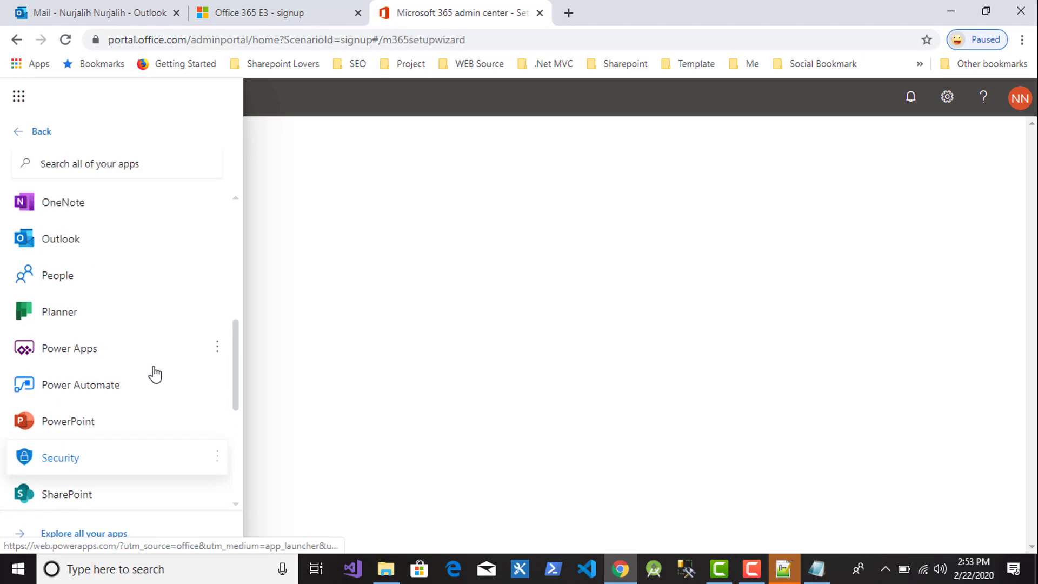
scroll(146, 389, down, 2)
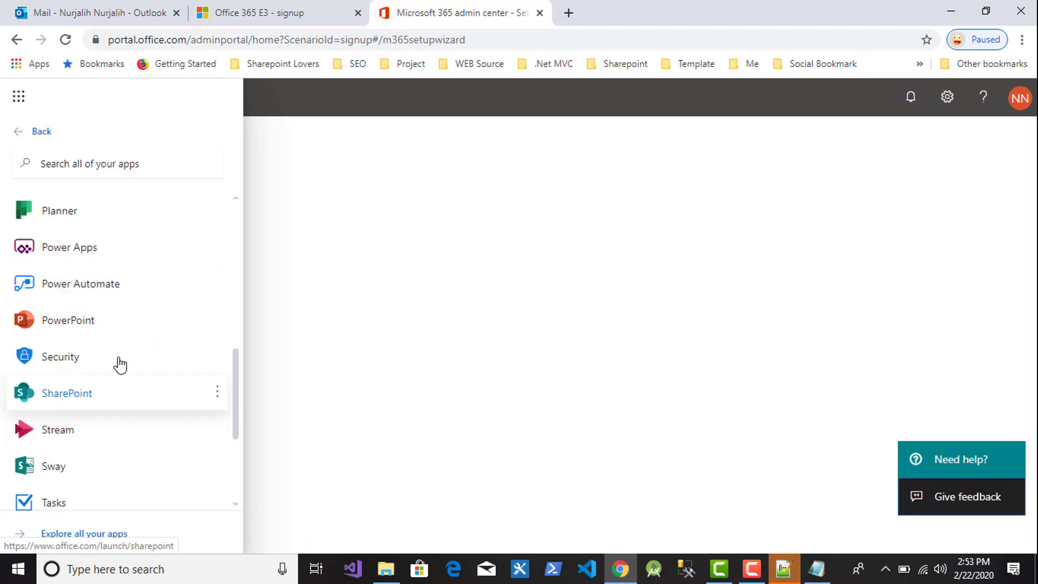
click(407, 281)
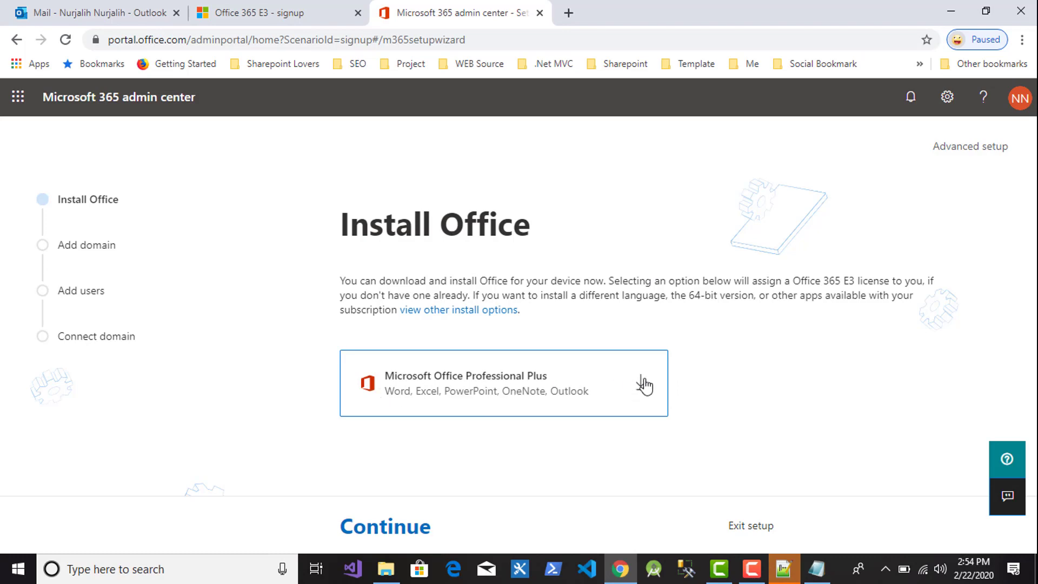
Skip installing Office and keep the default onmicrosoft.com domain for now
click(386, 527)
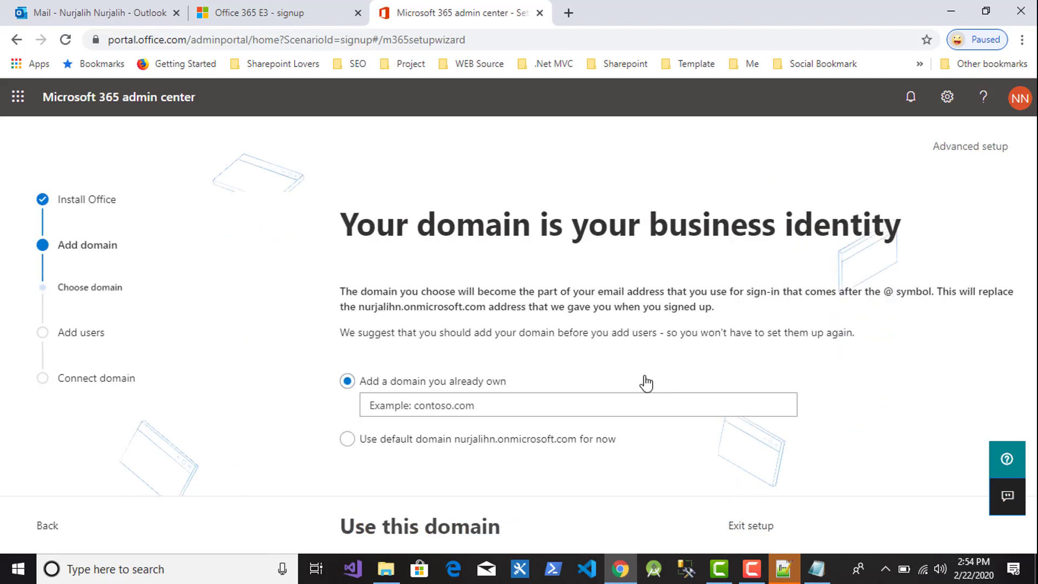
click(390, 446)
double_click(398, 447)
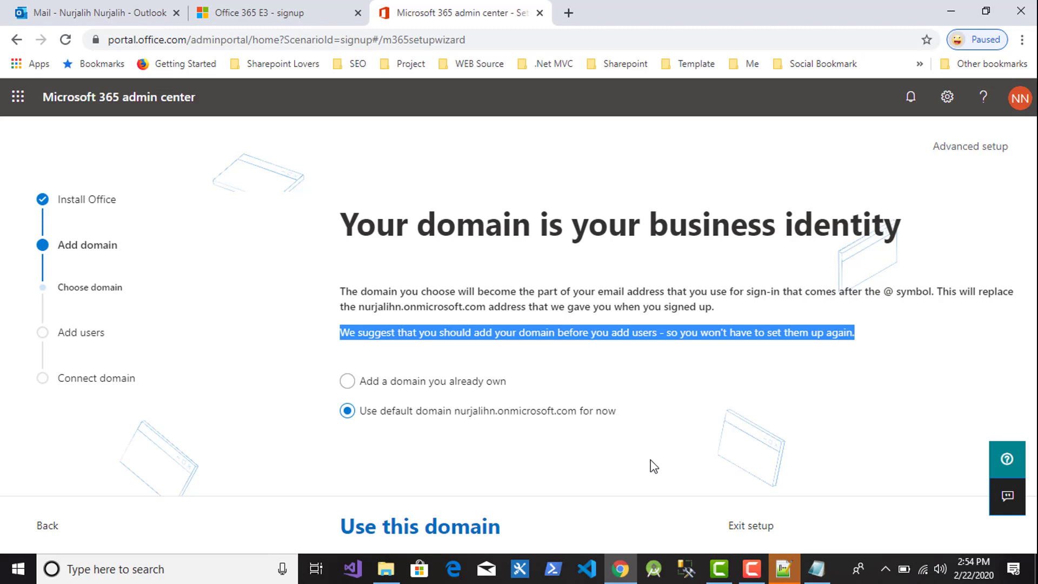
click(416, 531)
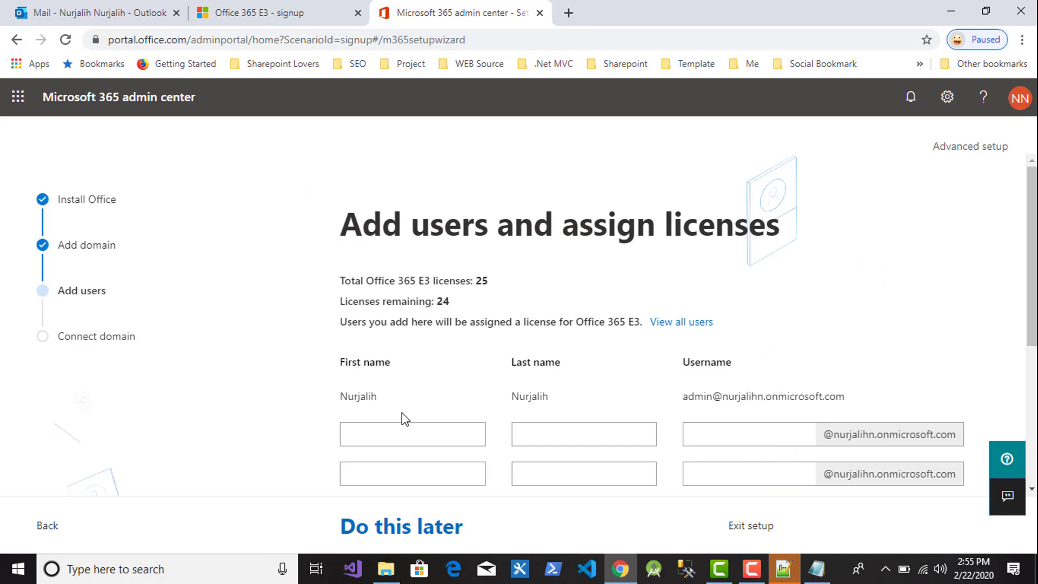
Choose Do this later for adding users, then continue past the domain step to Setup is complete
scroll(487, 364, down, 4)
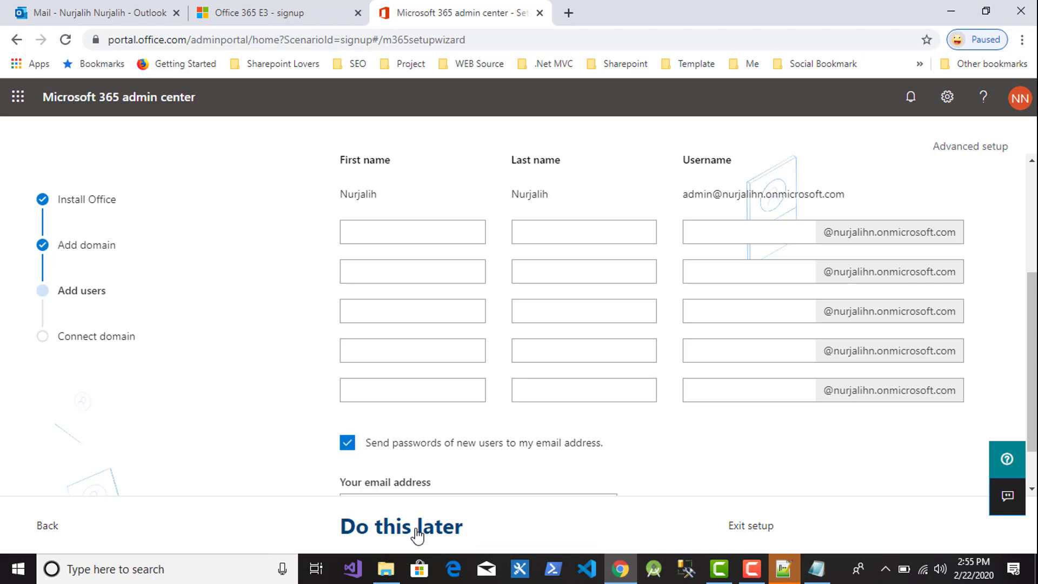
click(417, 532)
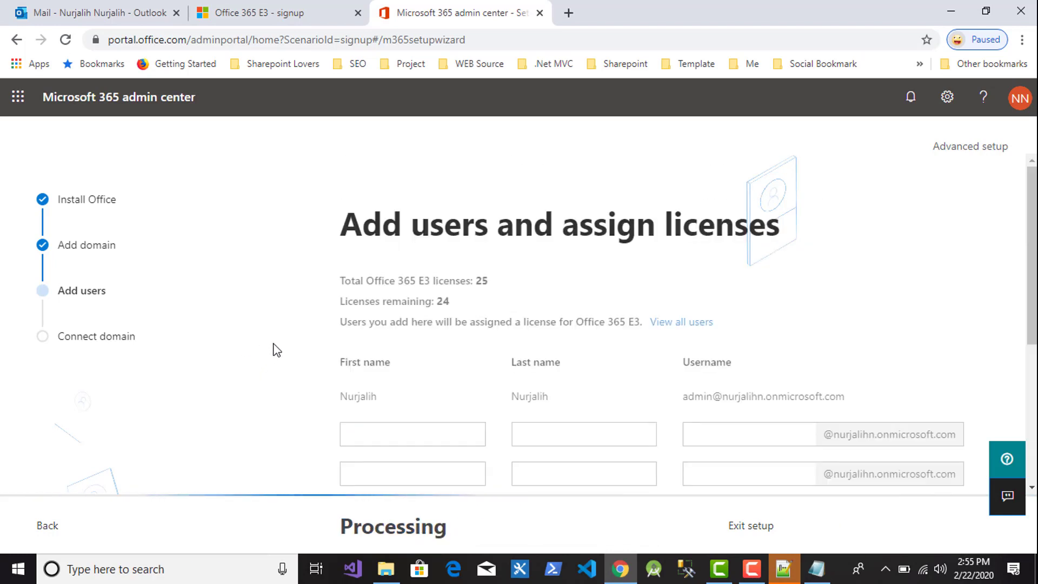
click(393, 521)
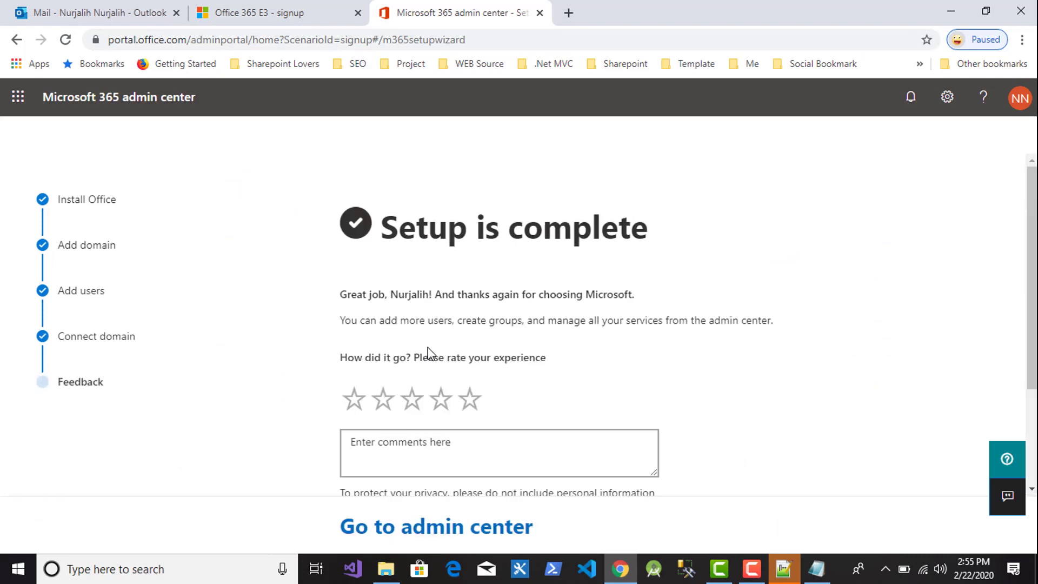
Submit a five-star setup rating with the comment 'Nice', then head to the admin home page
scroll(563, 318, down, 2)
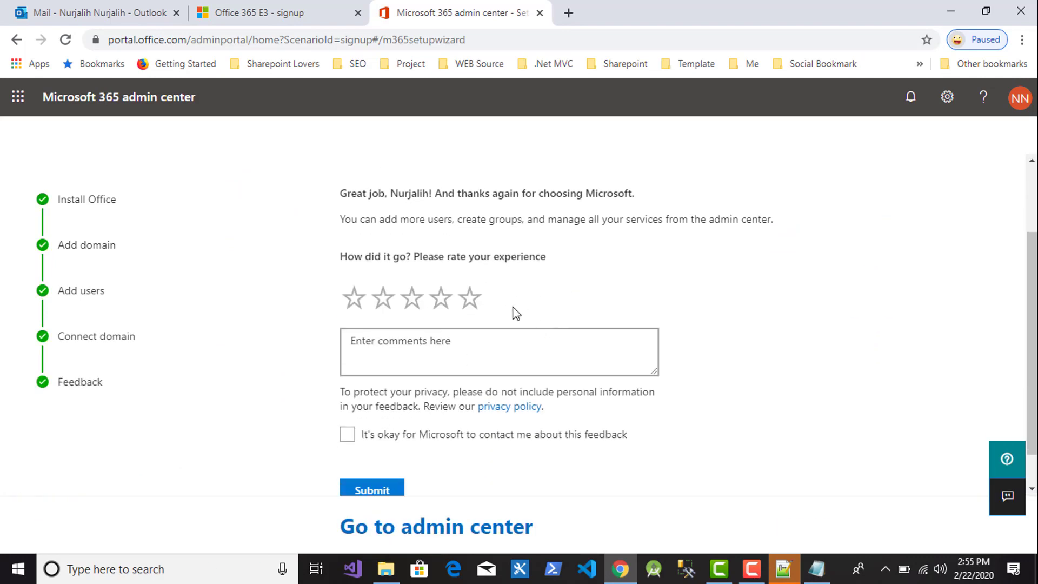
click(470, 297)
click(452, 352)
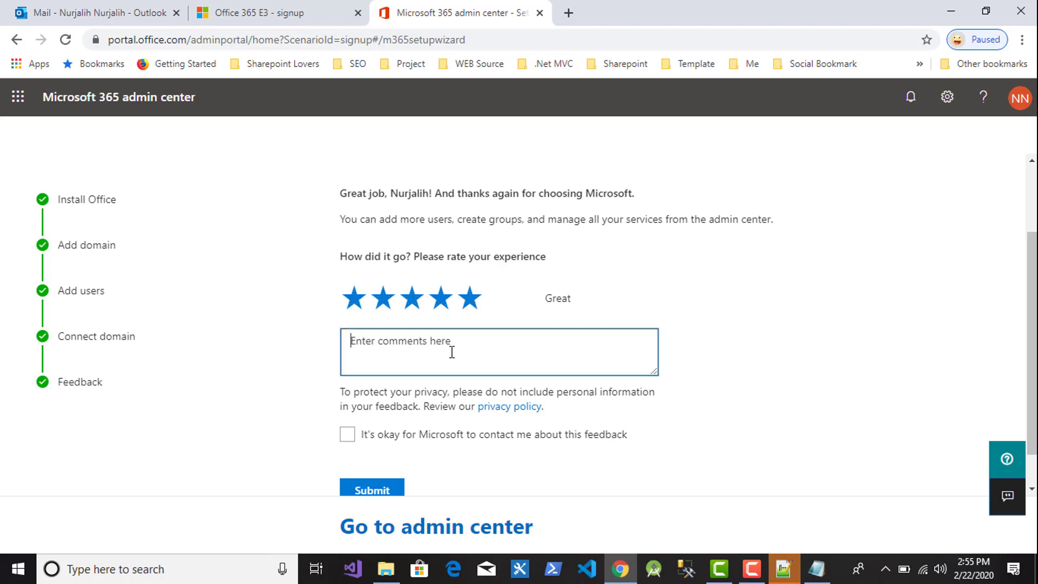
text(Nice)
scroll(442, 421, down, 1)
click(385, 454)
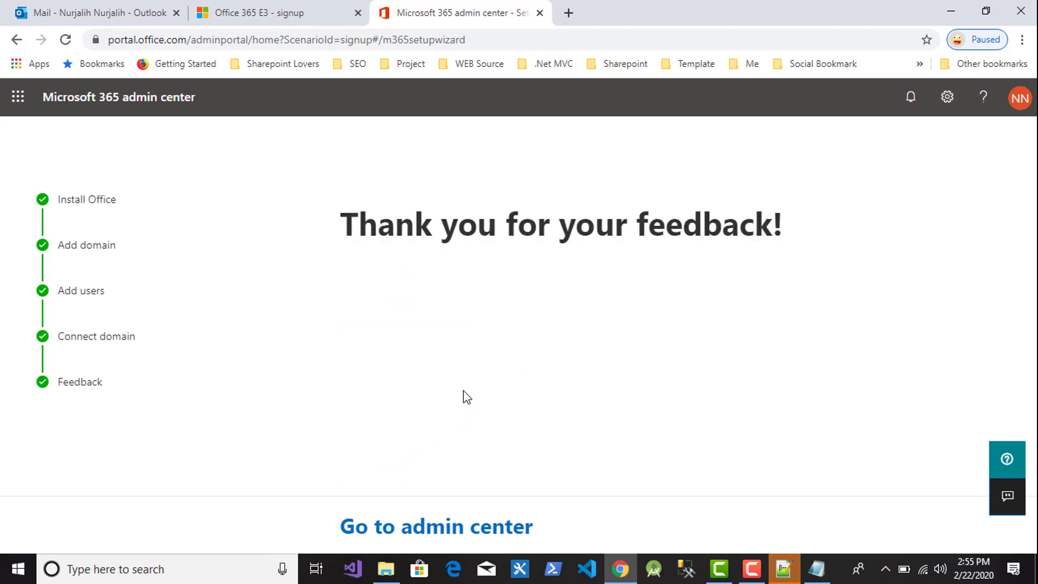
click(438, 530)
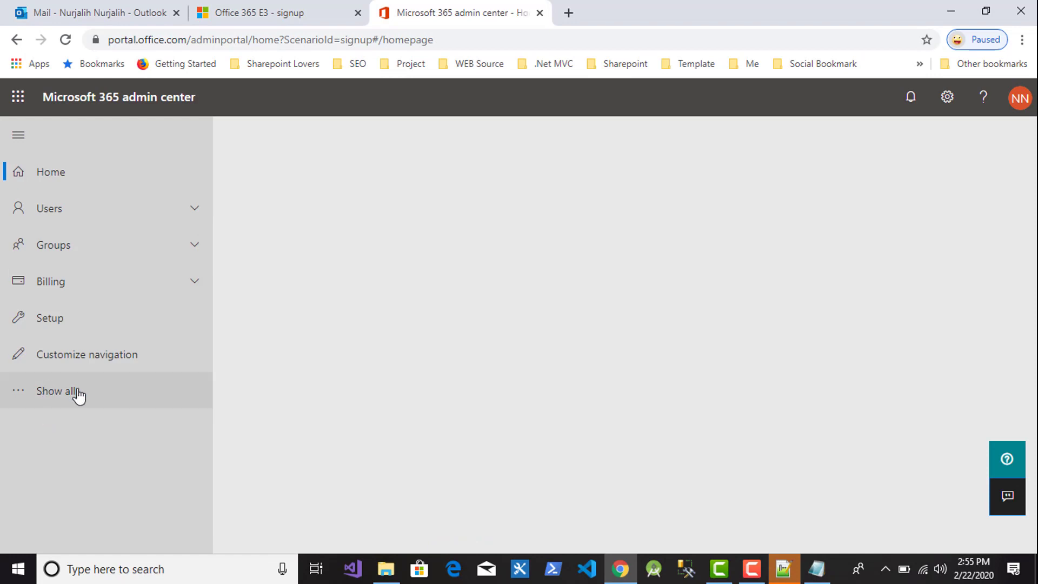
Expand the left navigation with Show all and scroll down to the Admin centers list
click(75, 391)
scroll(89, 304, down, 5)
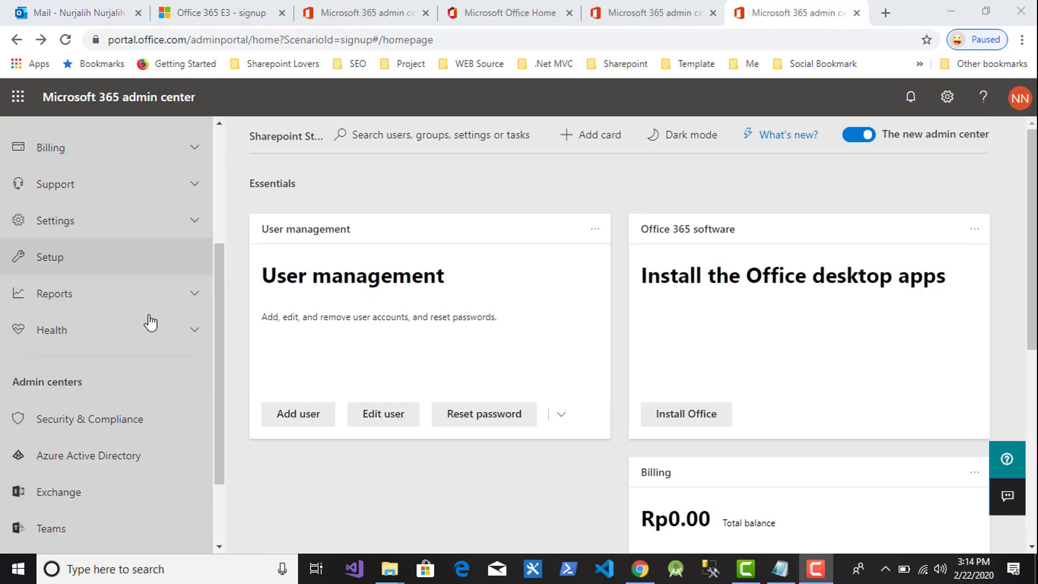
scroll(152, 341, down, 2)
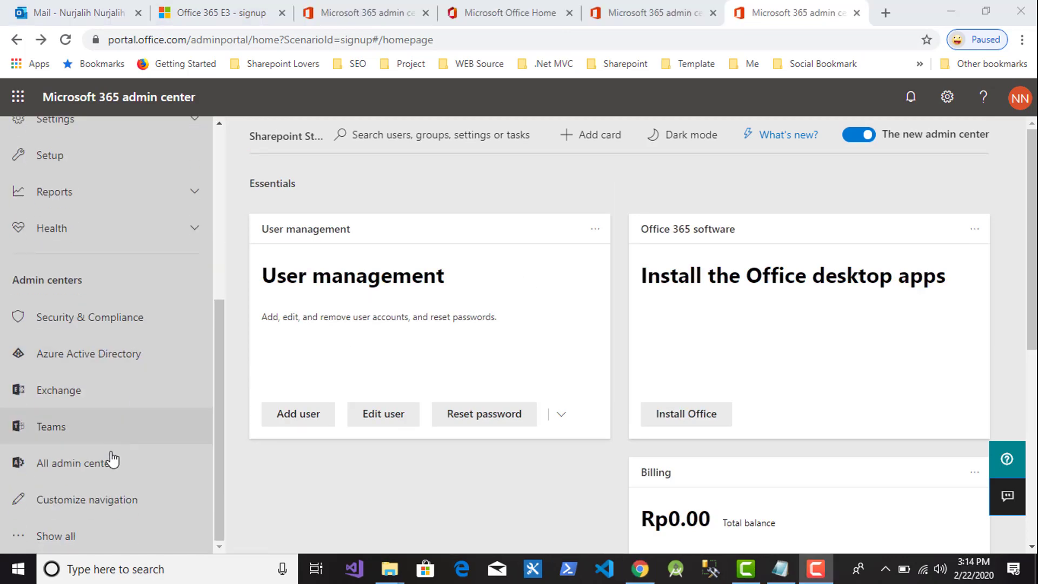
Tick SharePoint in the navigation customization settings and save so it shows under Admin centers
click(92, 506)
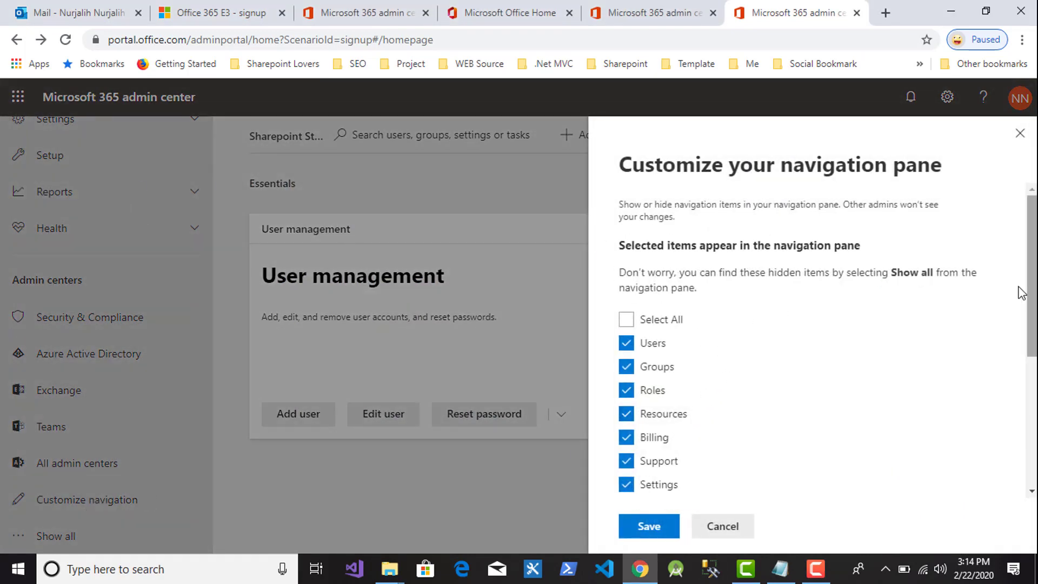
scroll(851, 358, down, 5)
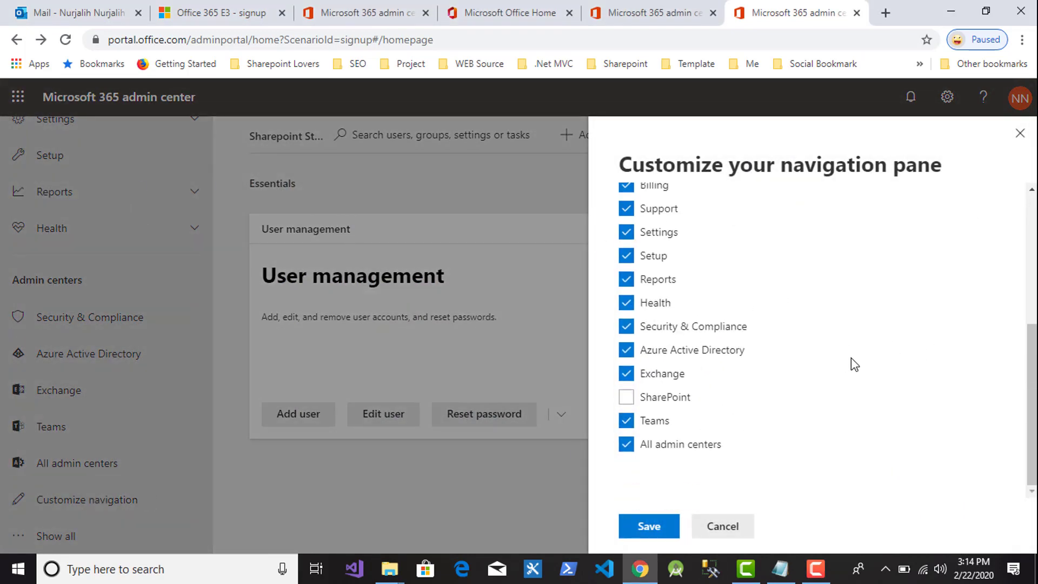
click(626, 396)
click(658, 527)
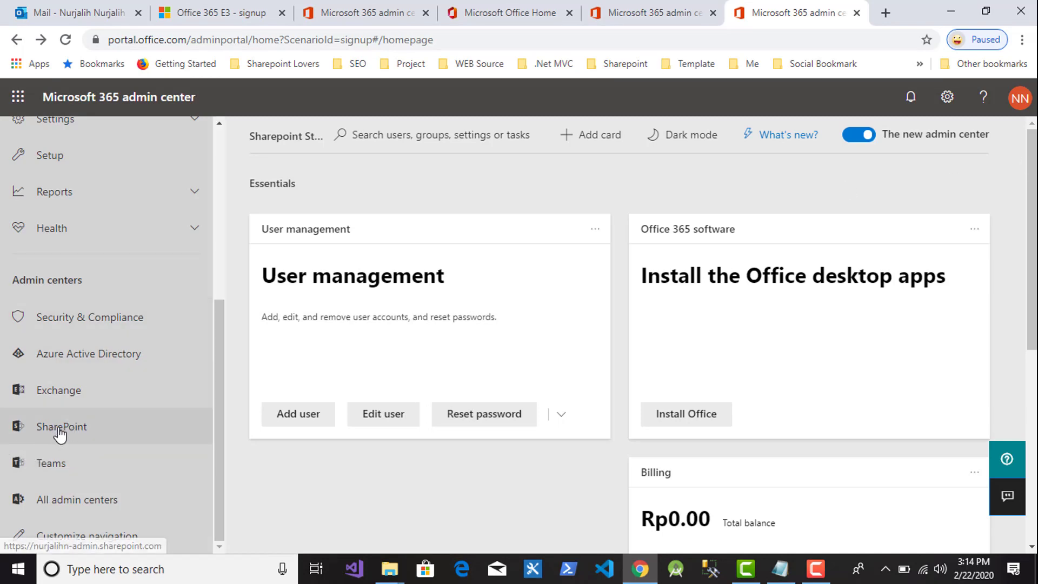
From the SharePoint admin center, launch SharePoint Home from the app launcher in a new tab
click(54, 427)
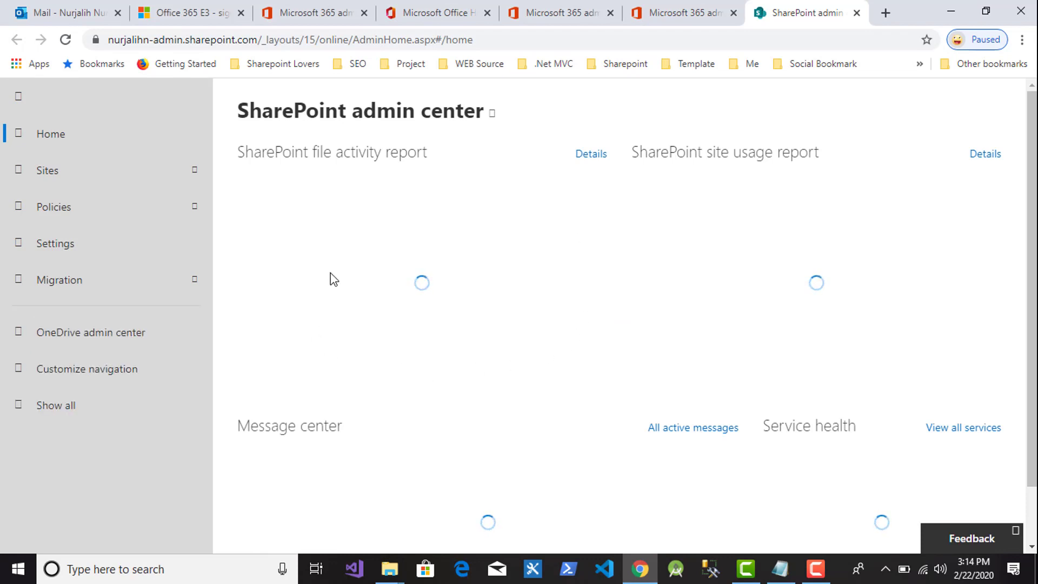
click(18, 97)
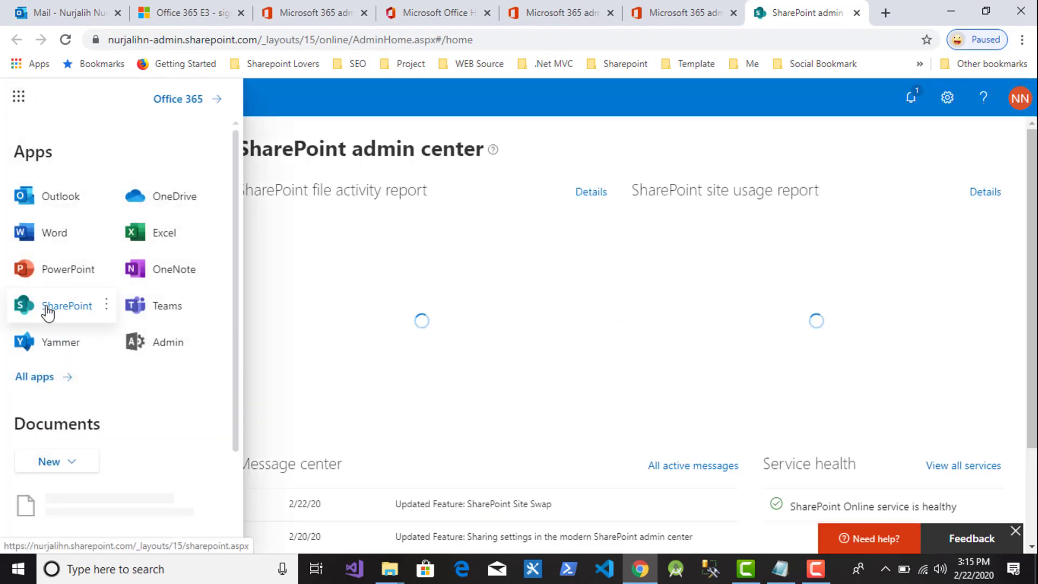
click(107, 305)
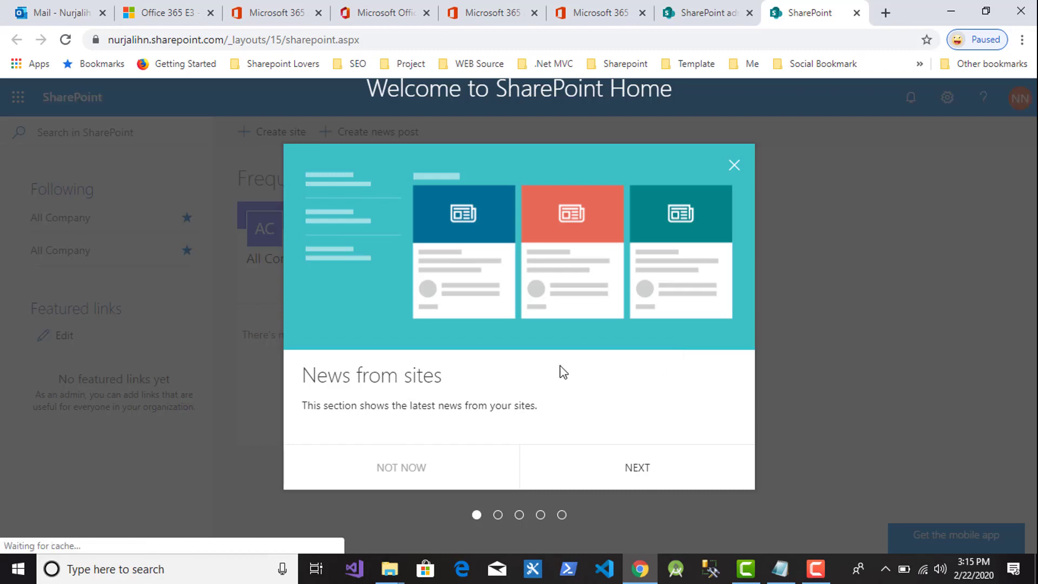
On the SharePoint Home tab, advance through all welcome tour pages and close the tour
click(685, 12)
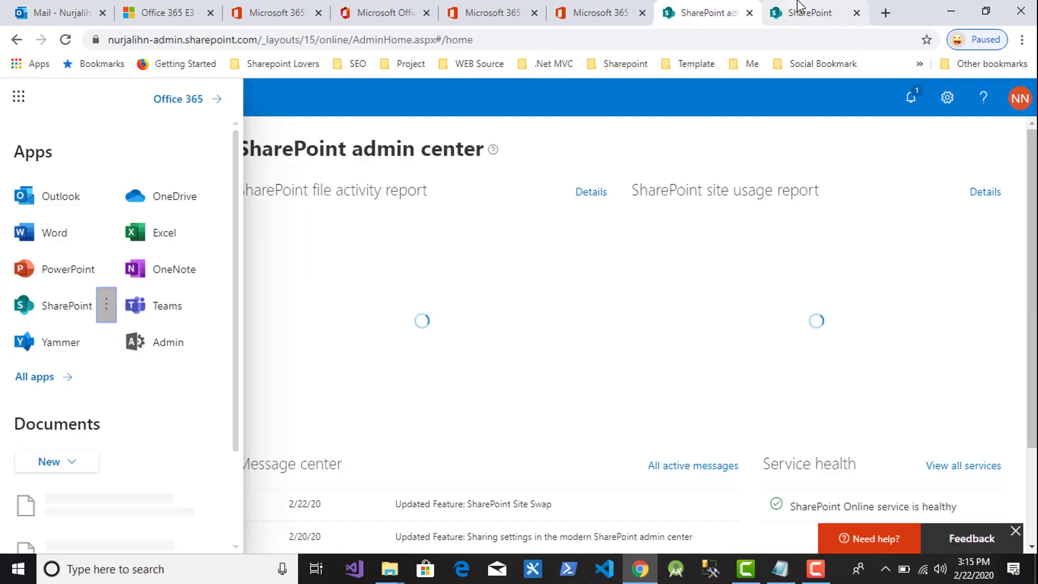
click(797, 7)
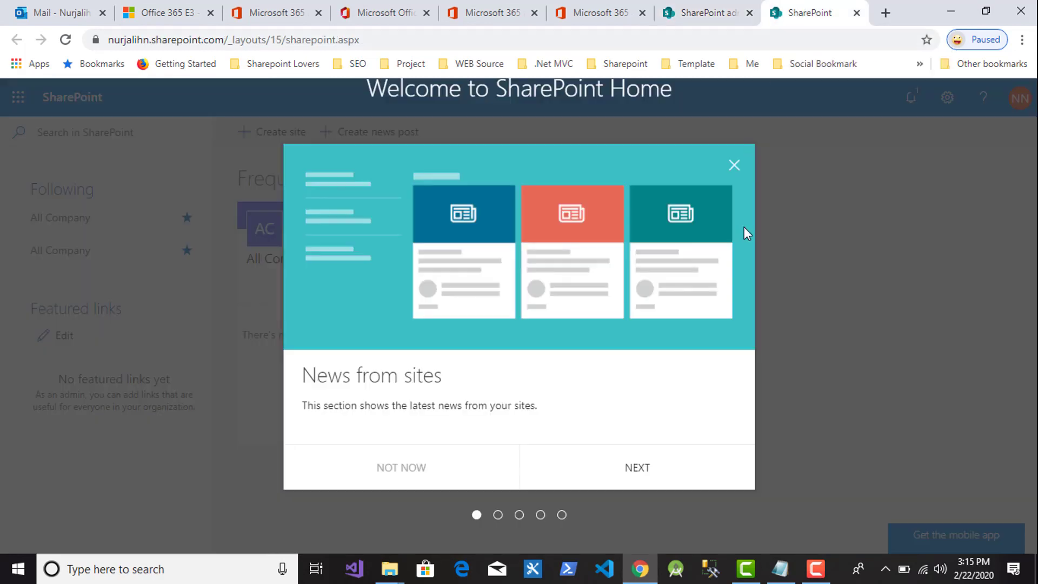
click(636, 473)
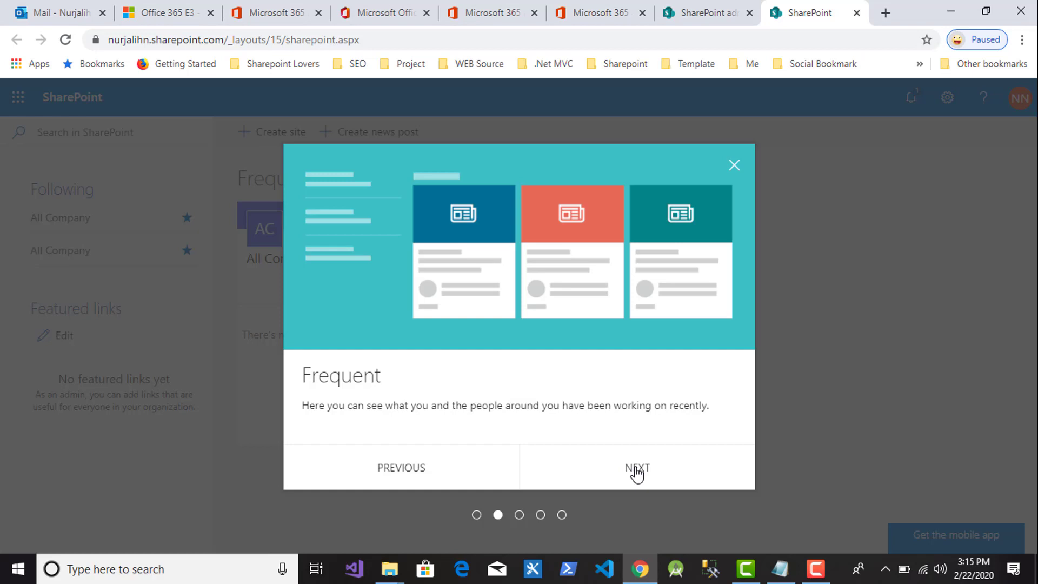
click(637, 474)
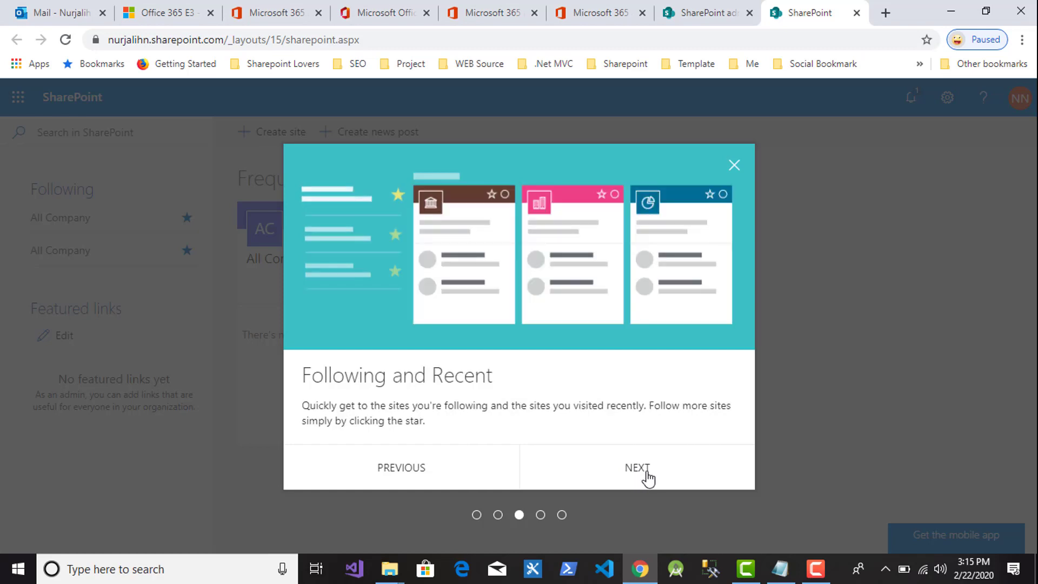
click(642, 476)
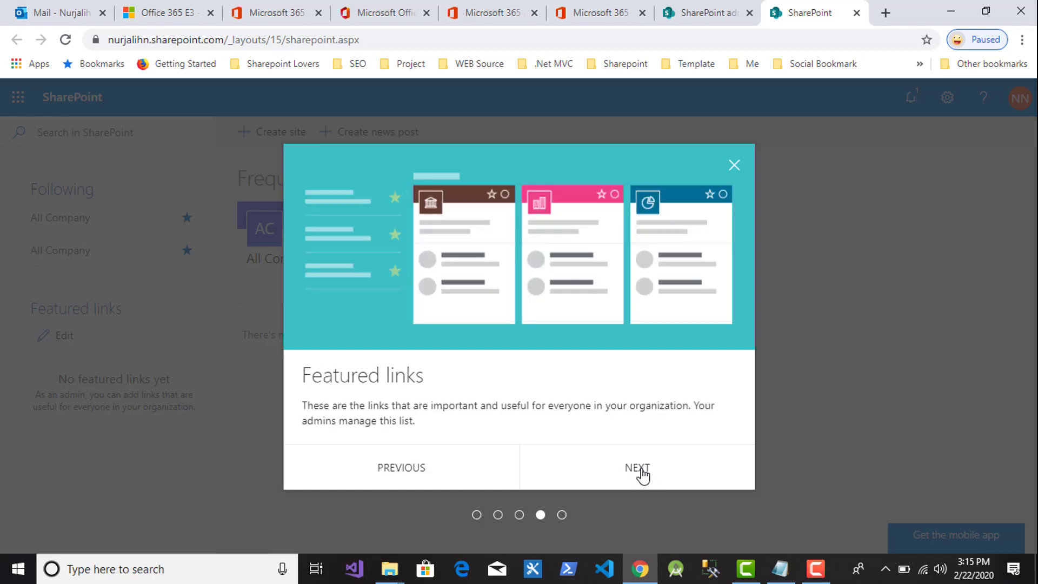
click(642, 475)
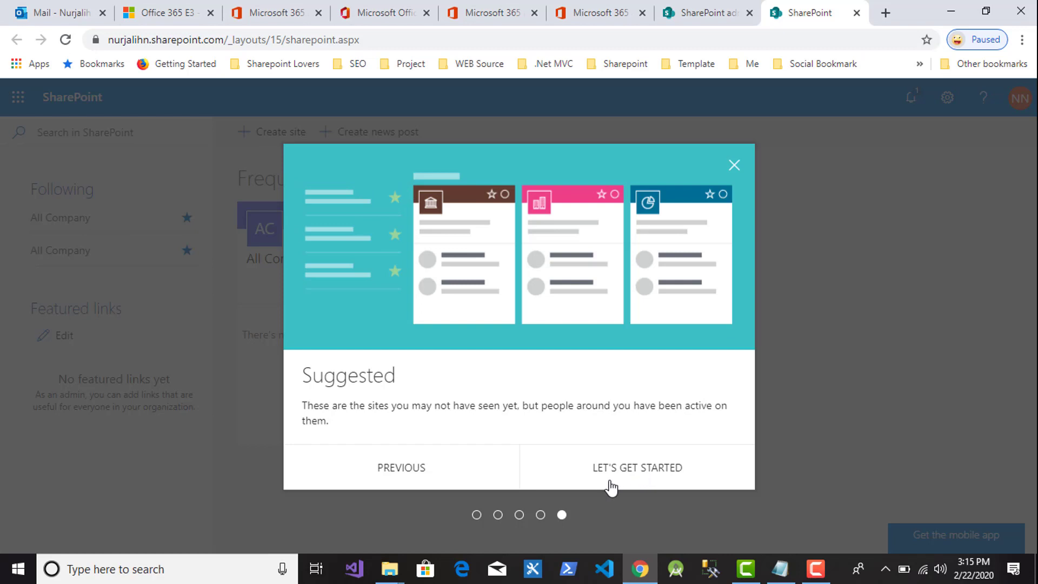
click(641, 476)
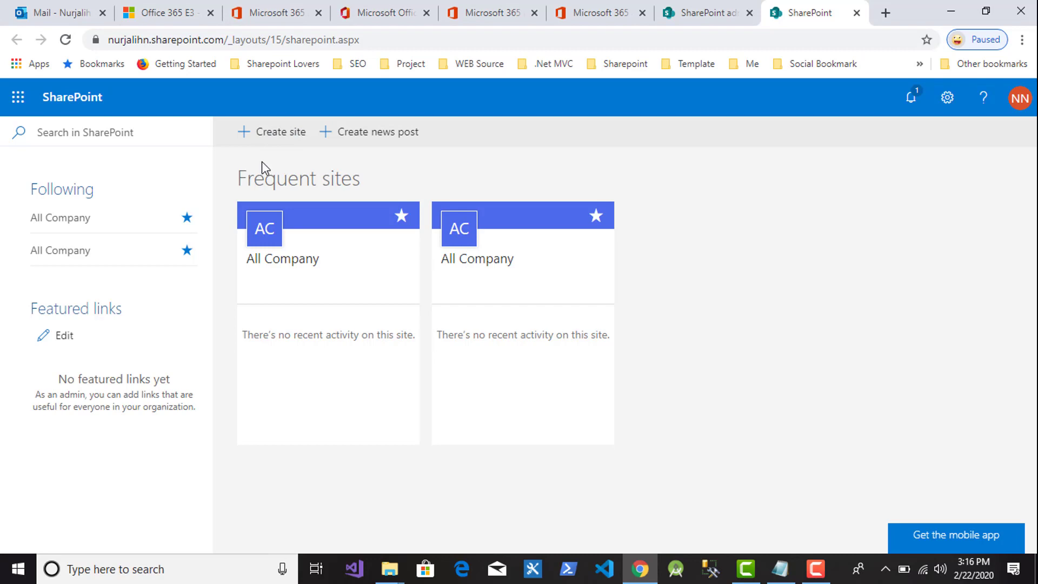
Choose + Create site and select the Team site card
click(249, 135)
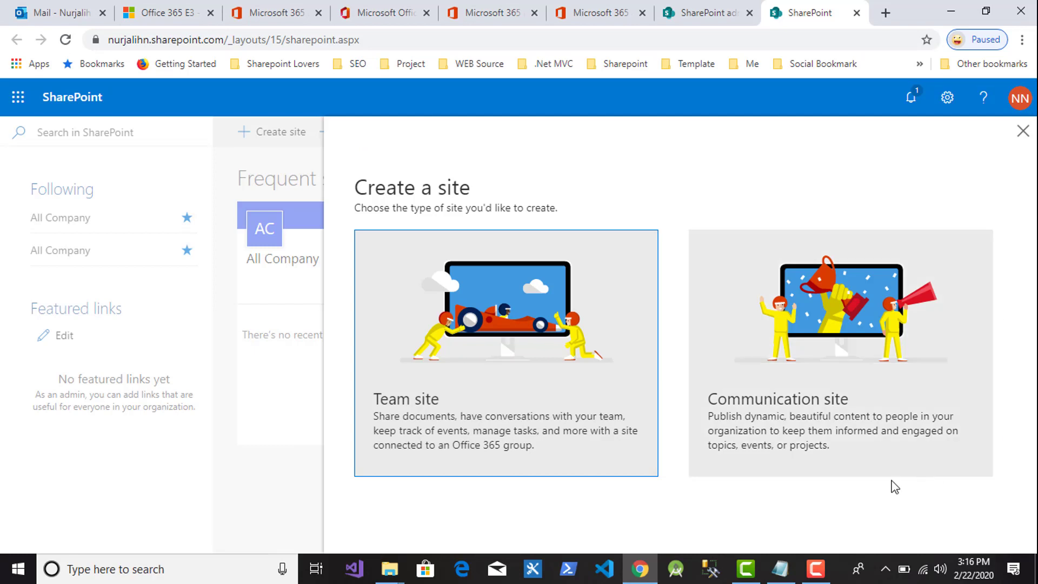
click(525, 372)
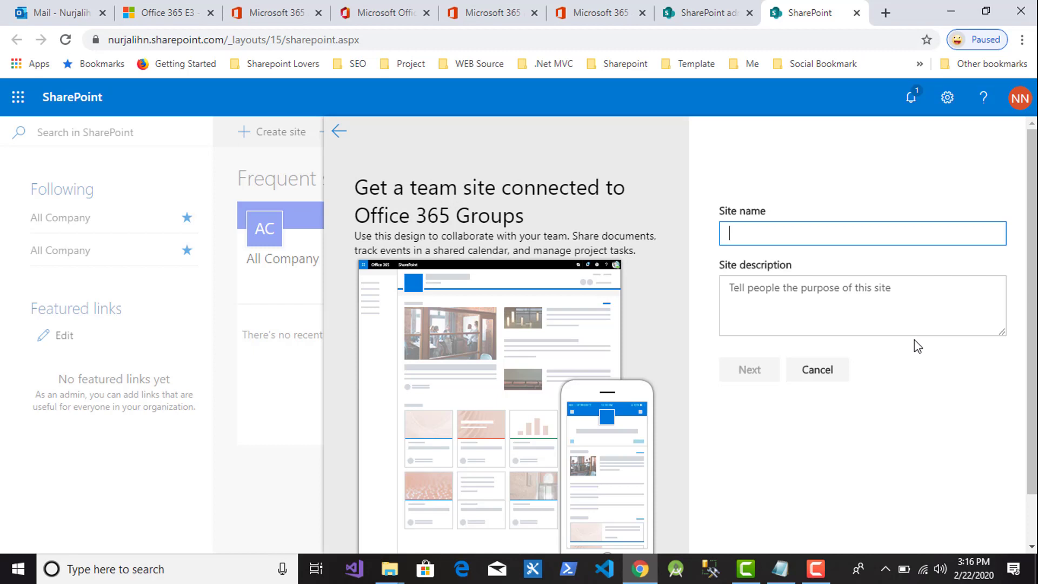
Enter 'Nurjalih Teams' as the site name and move to the description box
text(Nurj)
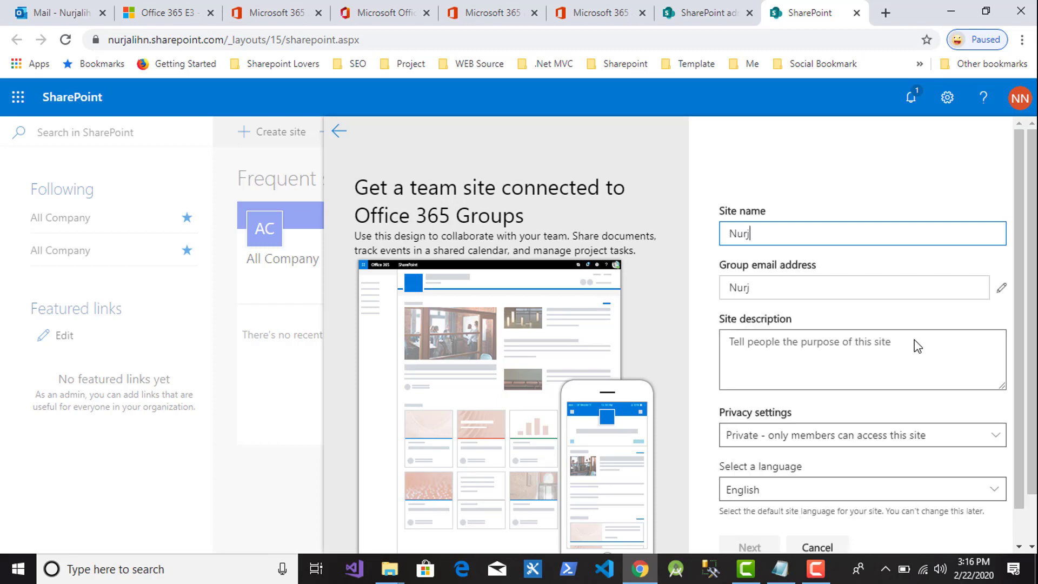
text(alih Tea)
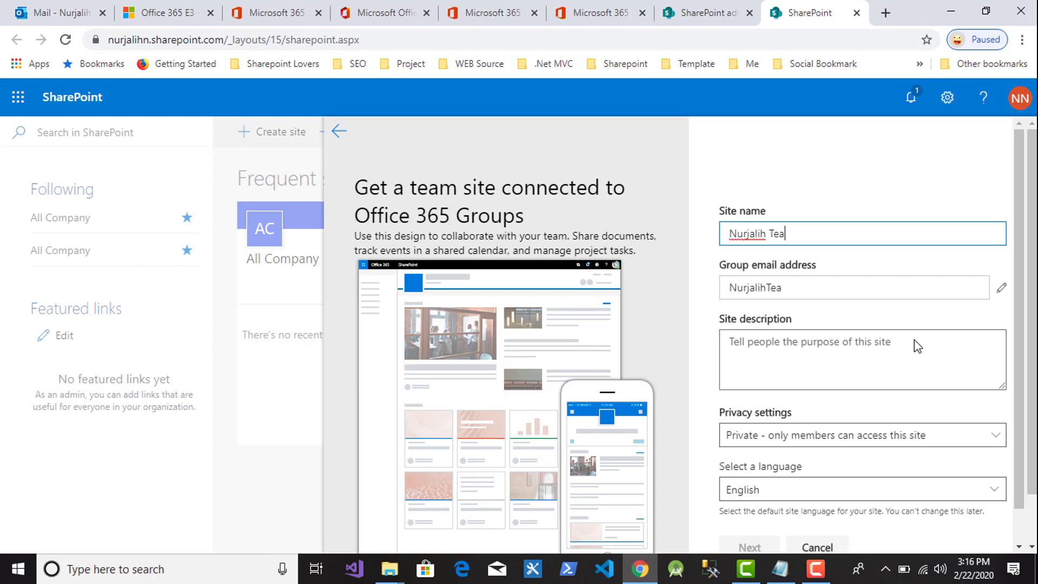
text(ms)
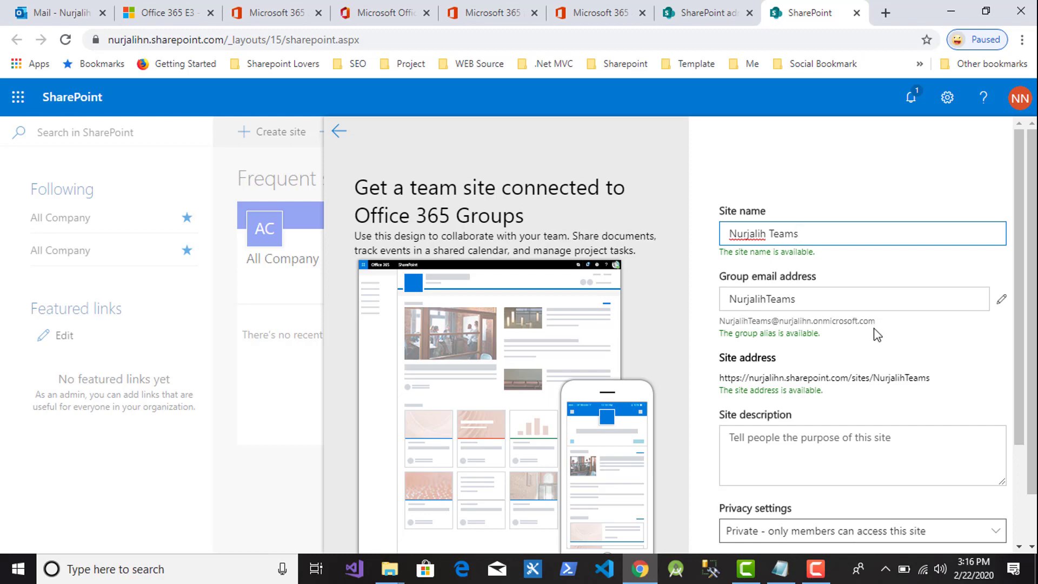
scroll(877, 335, down, 3)
click(850, 318)
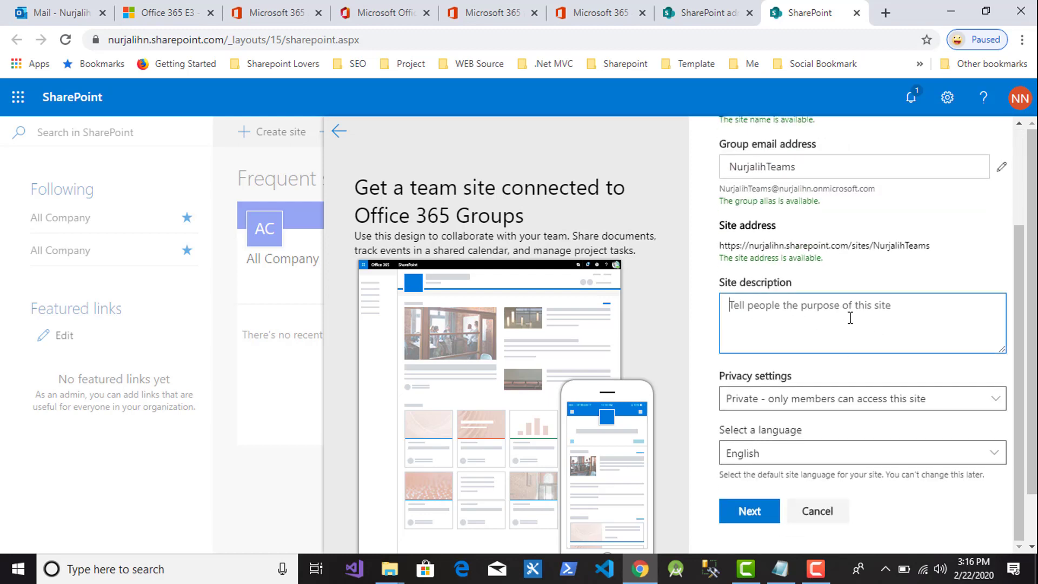
Set the site privacy to Public and continue to the group members step
click(843, 404)
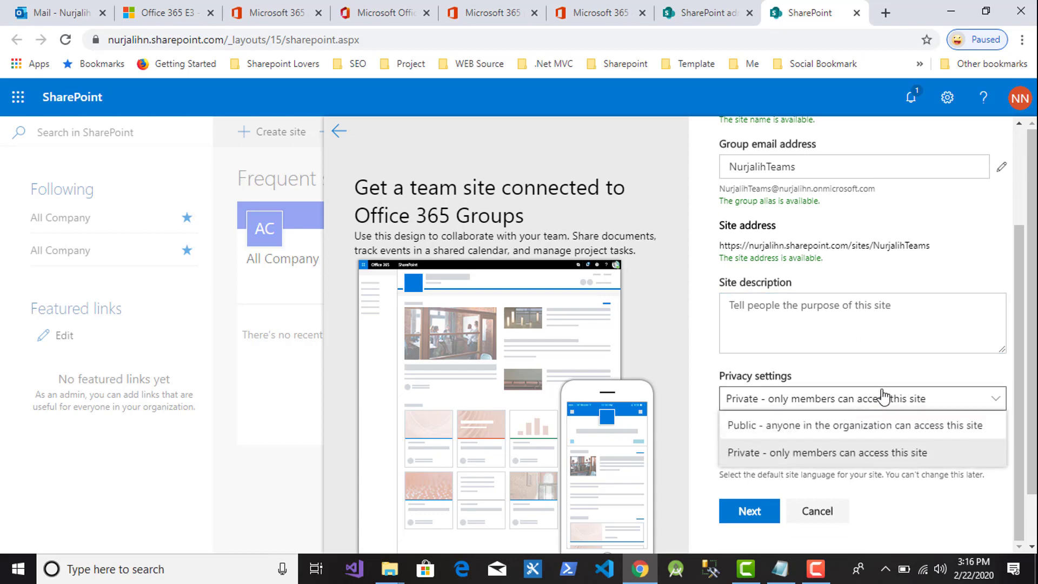
click(841, 429)
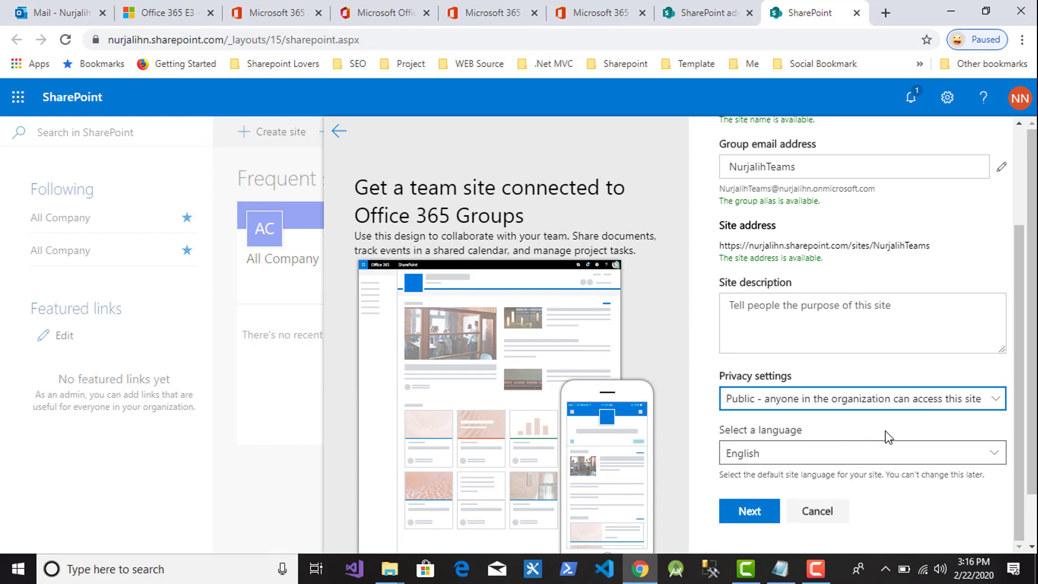
click(838, 403)
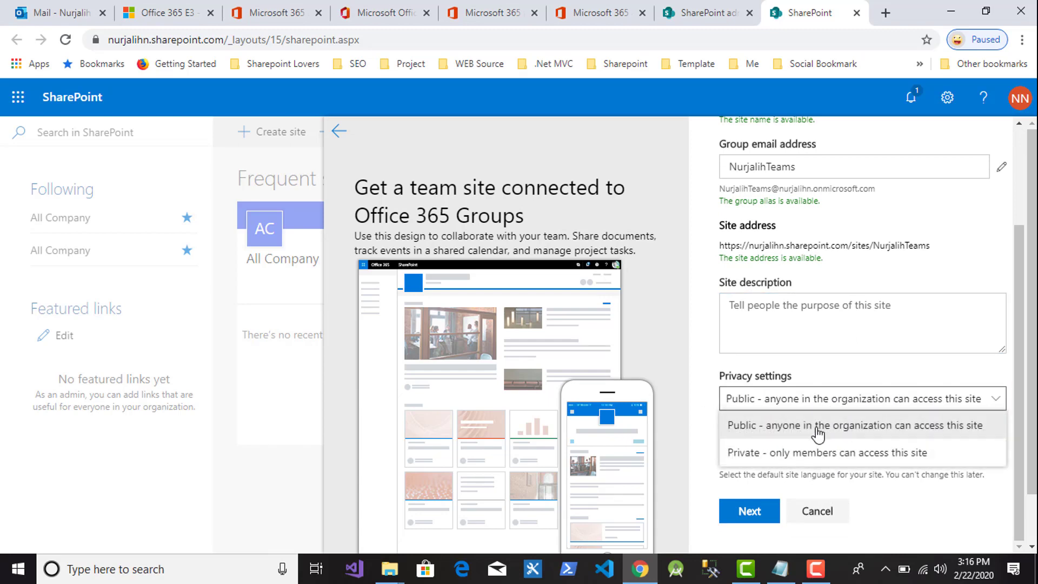
click(863, 409)
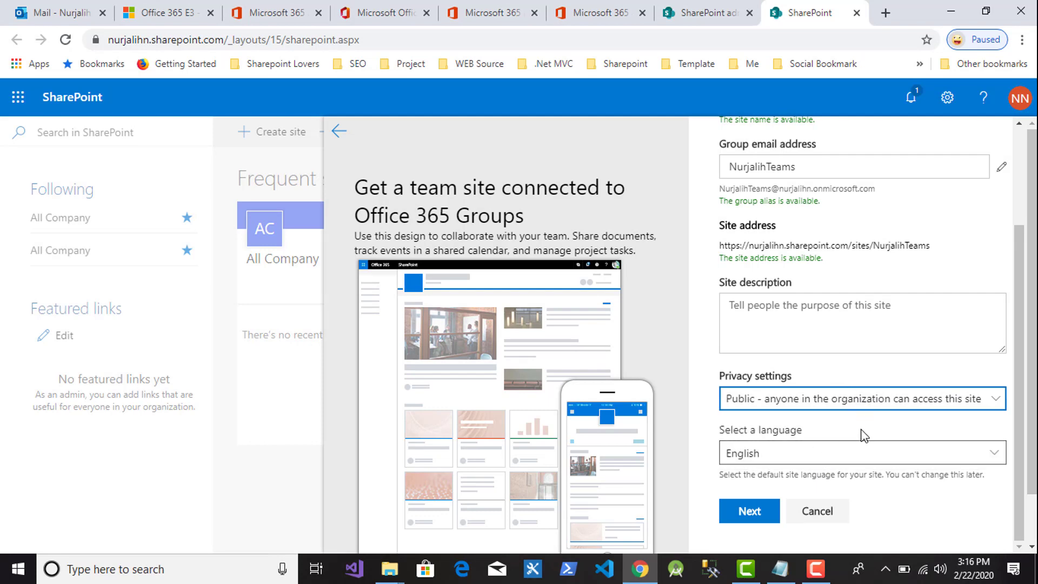
scroll(859, 428, up, 2)
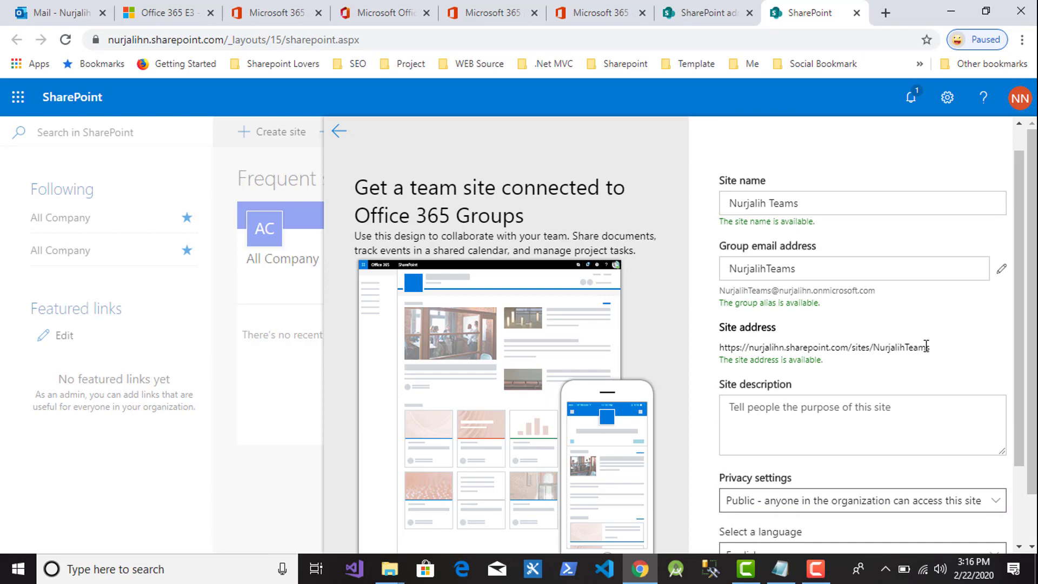
drag(930, 347, 722, 346)
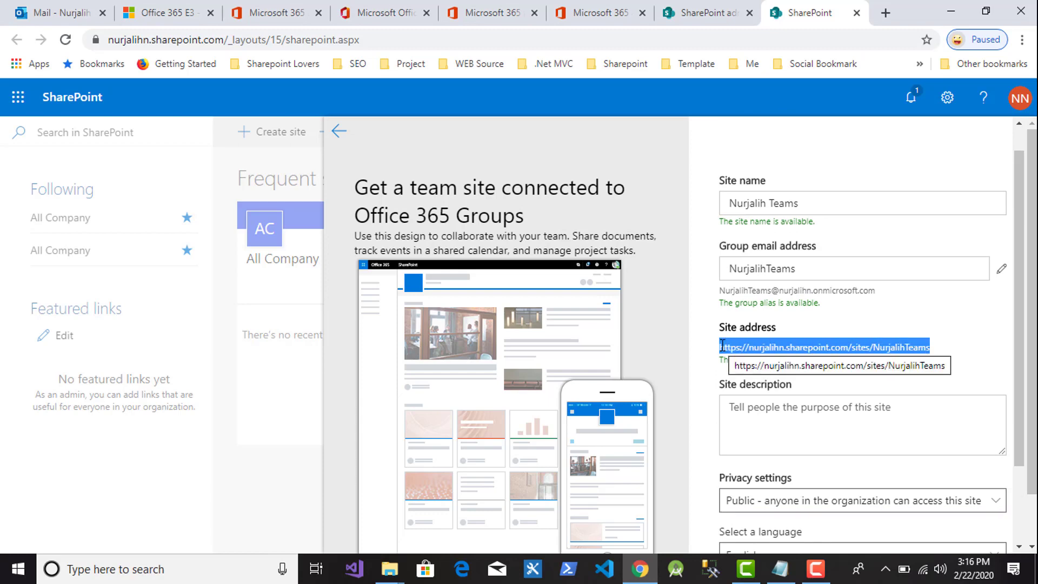
scroll(854, 424, down, 2)
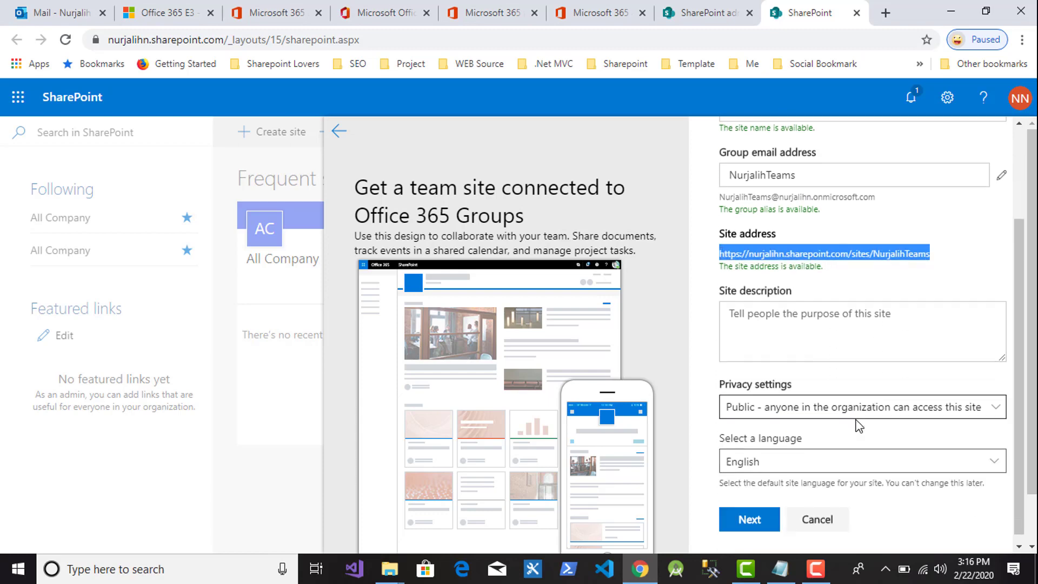
click(752, 515)
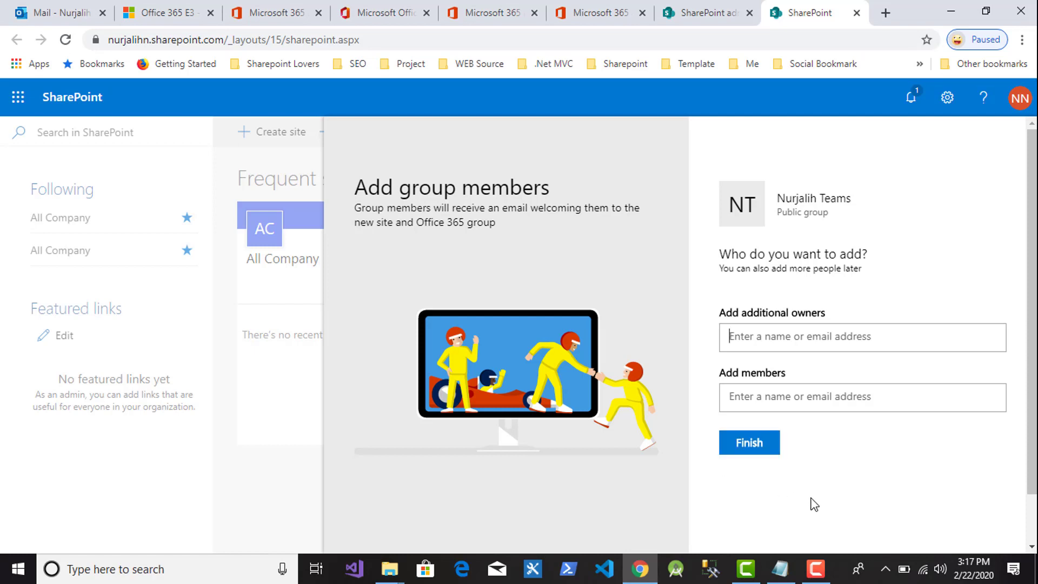
Finish creating the site, leaving the owners and members boxes empty
double_click(751, 446)
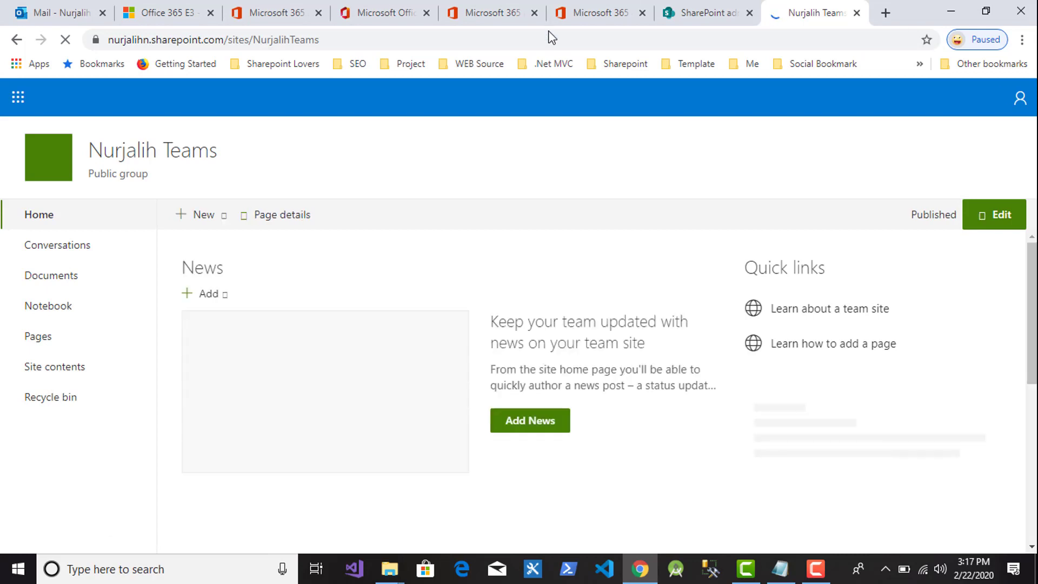
Select the site name in the address bar of the loaded Nurjalih Teams home page
drag(338, 40, 105, 44)
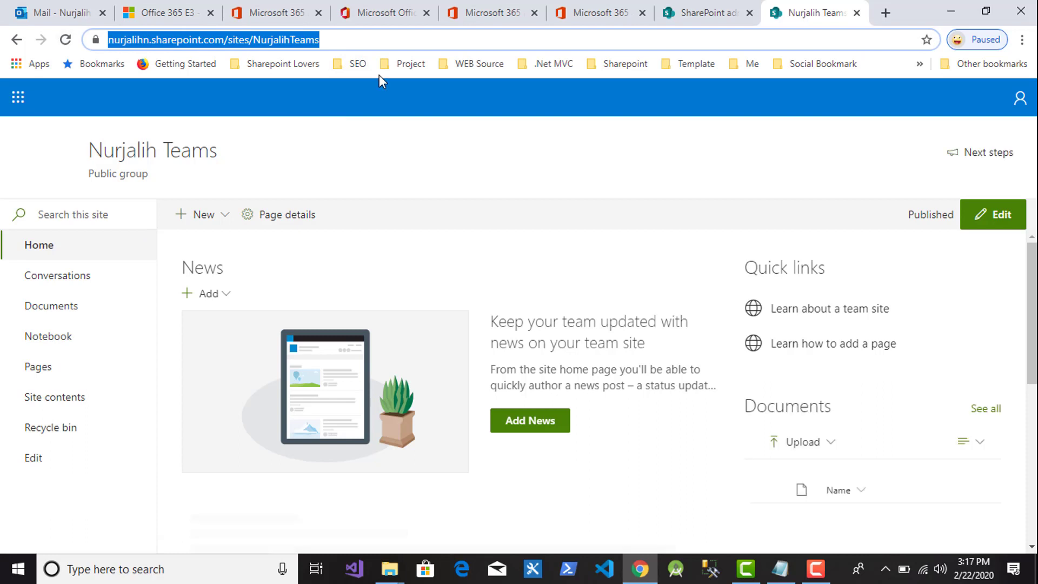